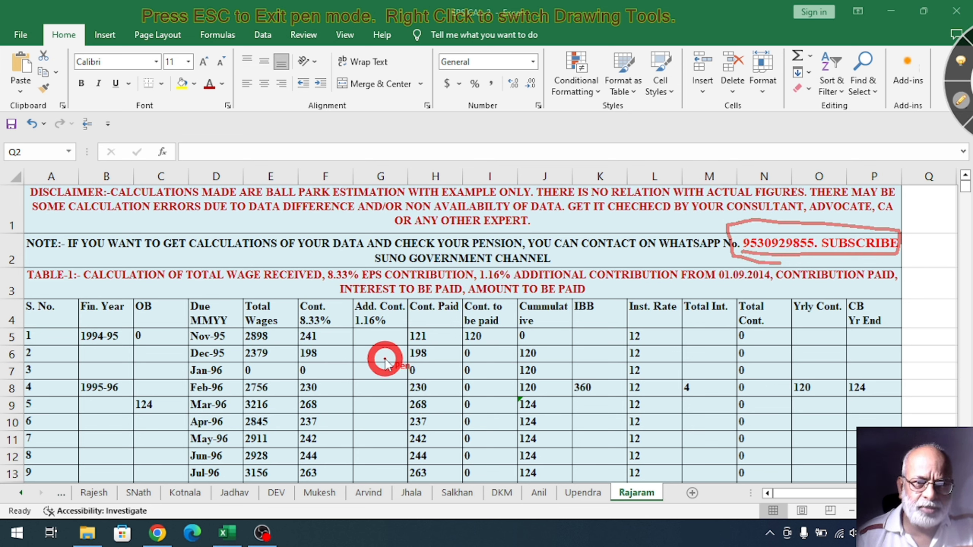
With the pen, circle the Jan-96 zero entries and draw lines down the Cont. 8.33% and Cont. Paid columns of Table-1.
mouse_move(398, 359)
mouse_down()
mouse_move(242, 358)
mouse_move(272, 380)
mouse_move(480, 377)
mouse_move(477, 354)
mouse_move(294, 353)
mouse_up()
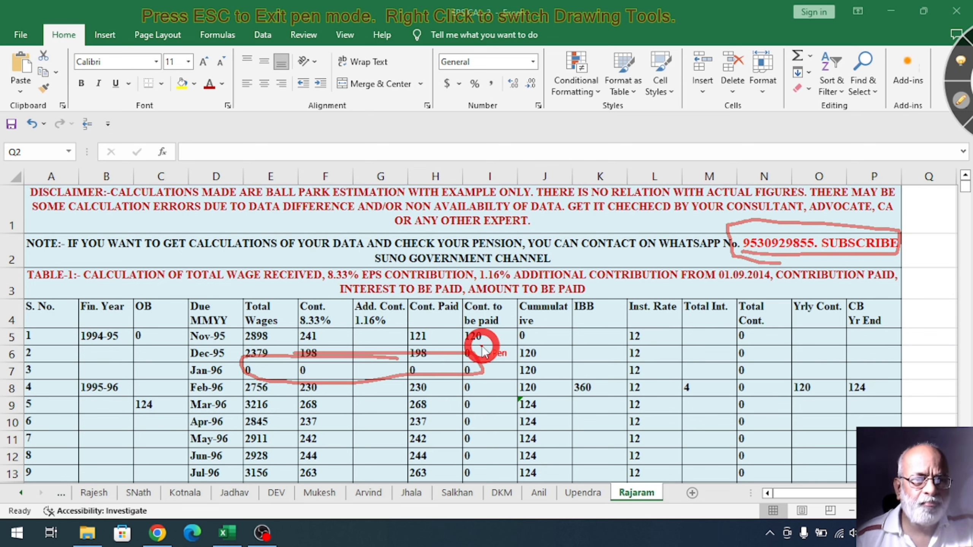
drag(326, 329, 313, 470)
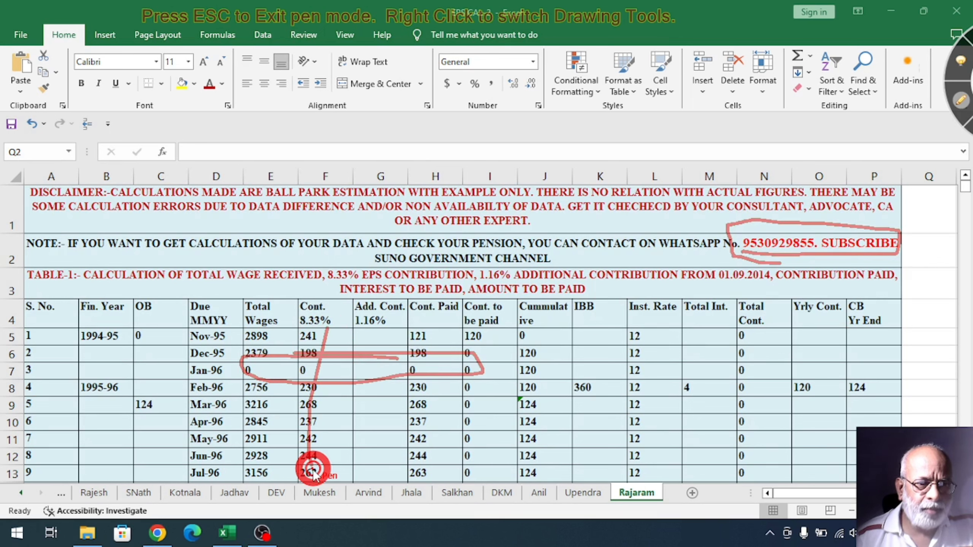
drag(447, 326, 455, 467)
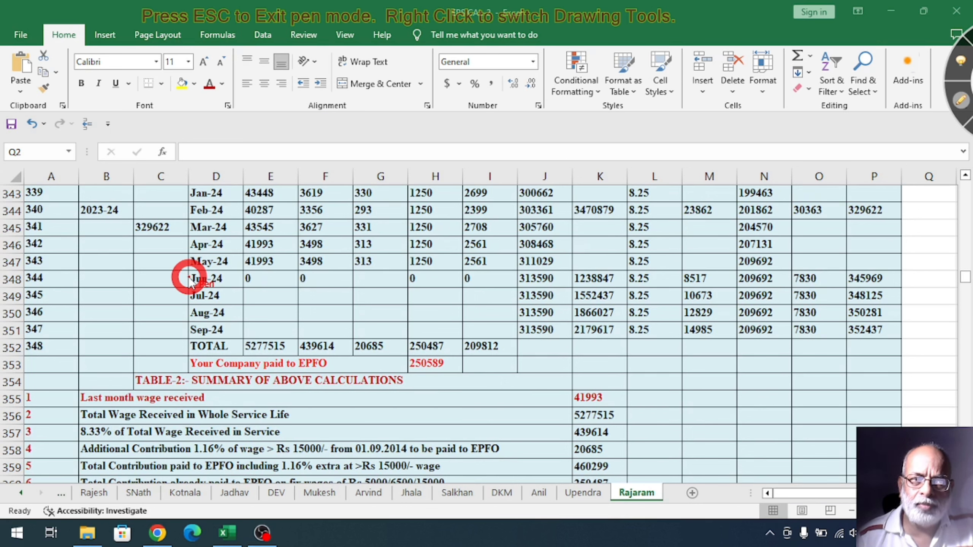
Bracket the Jun-24 to Sep-24 months on both sides with the pen and draw a tick beside Sep-24.
drag(167, 280, 207, 252)
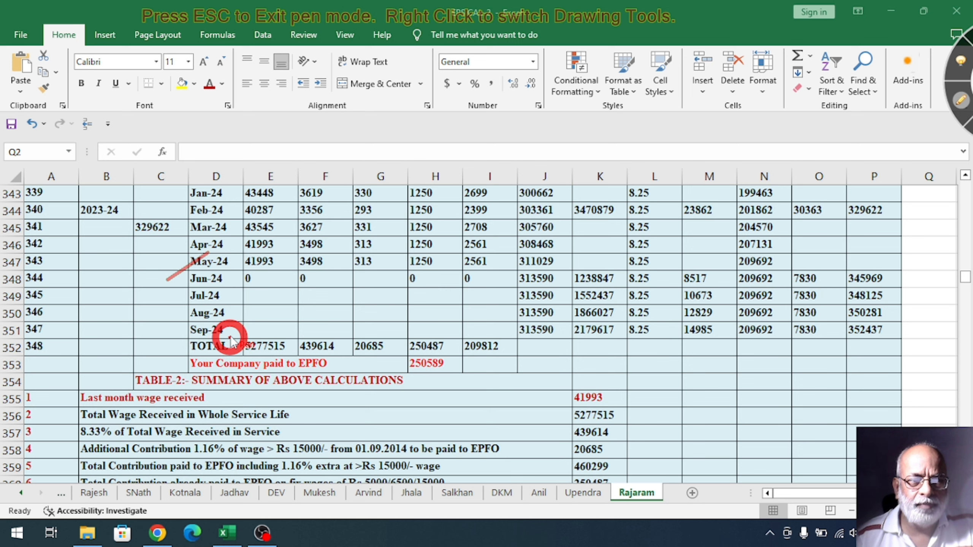
drag(235, 331, 326, 303)
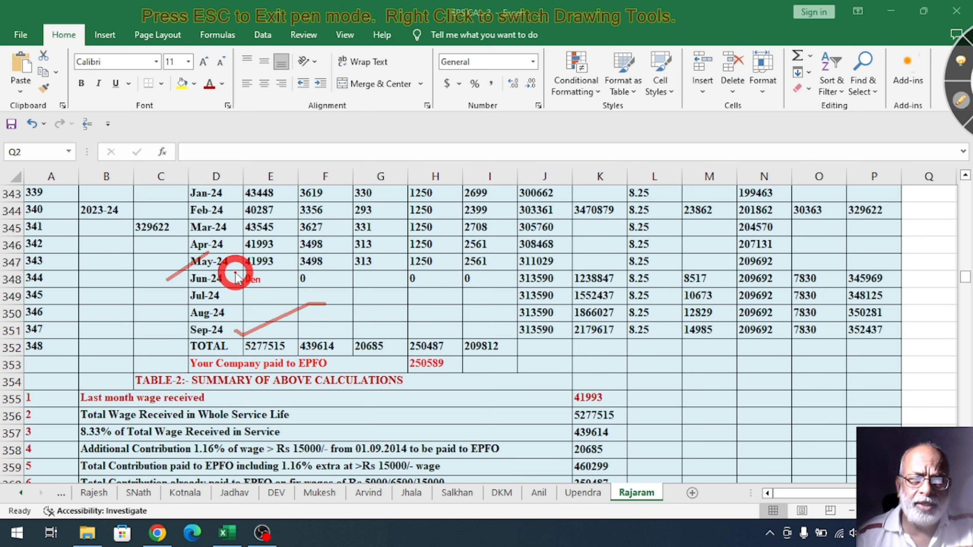
mouse_move(235, 273)
mouse_down()
mouse_move(242, 330)
mouse_move(232, 343)
mouse_up()
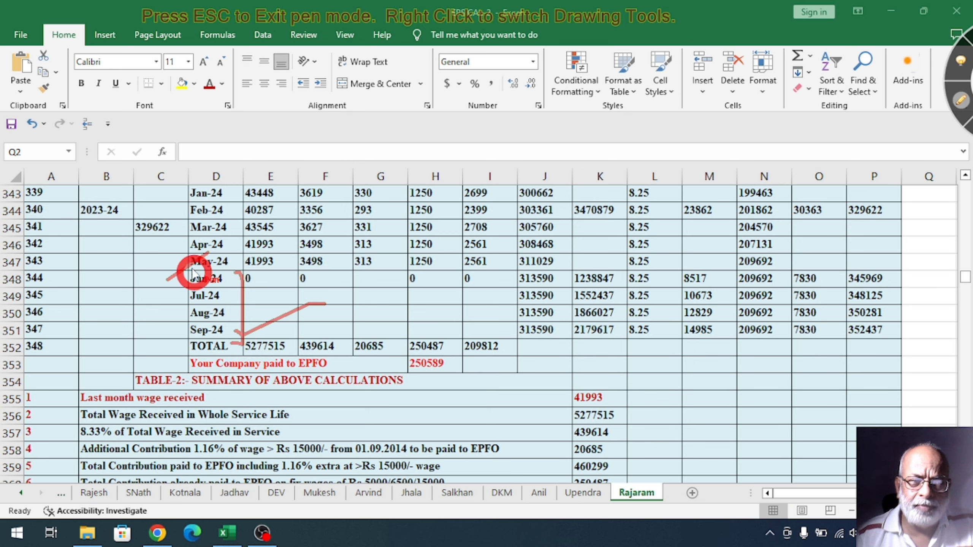
mouse_move(180, 275)
mouse_down()
mouse_move(164, 330)
mouse_move(179, 350)
mouse_up()
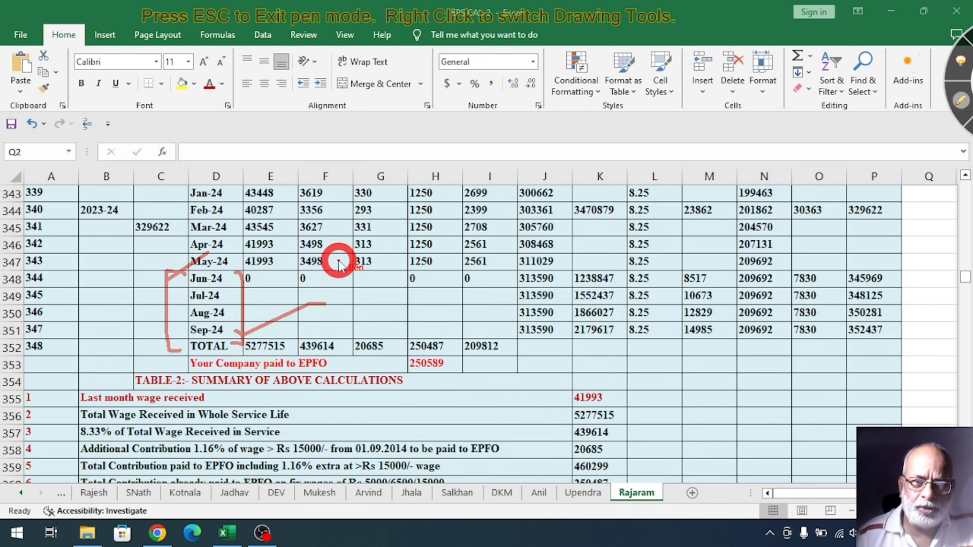
Draw arrows to the Cont. 8.33%, Add. Cont. 1.16% and Cont. Paid totals, and box the company-paid amount and Sep-24 closing balance.
drag(339, 261, 340, 335)
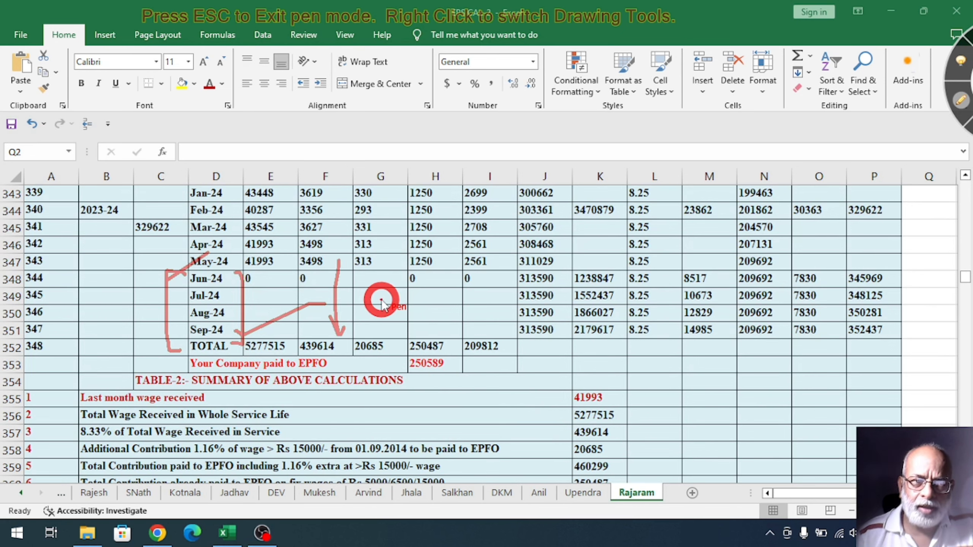
drag(381, 295, 380, 337)
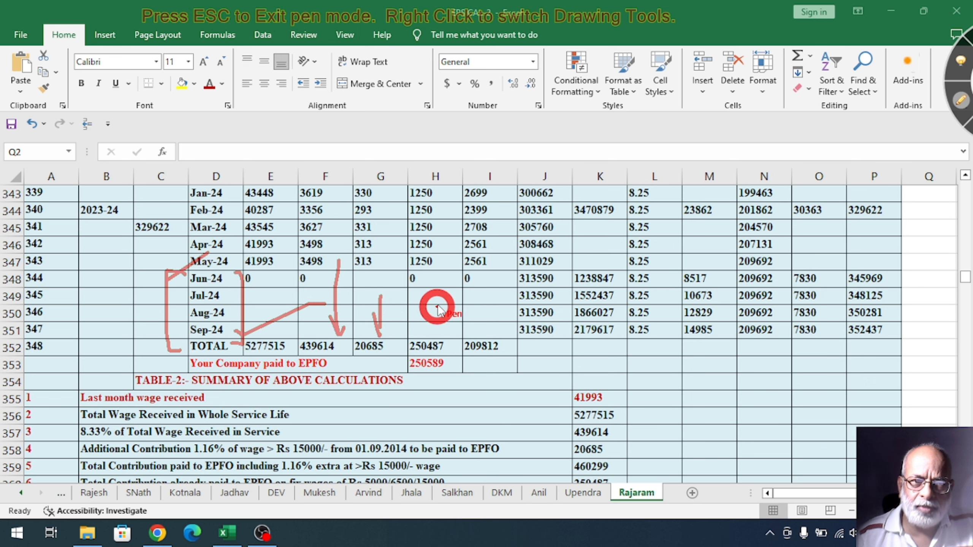
mouse_move(438, 300)
mouse_down()
mouse_move(443, 336)
mouse_move(458, 317)
mouse_up()
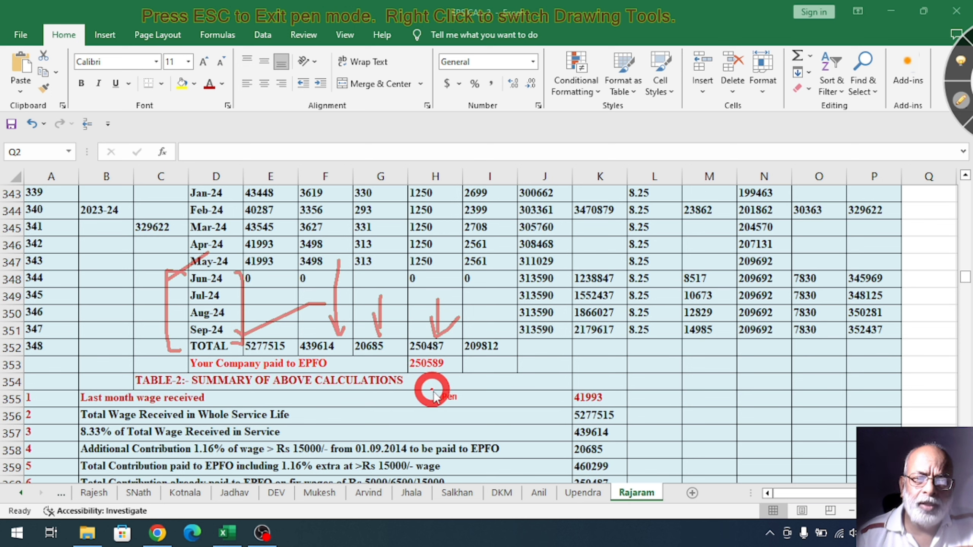
mouse_move(407, 372)
mouse_down()
mouse_move(436, 371)
mouse_move(445, 348)
mouse_move(402, 355)
mouse_move(401, 374)
mouse_move(416, 378)
mouse_up()
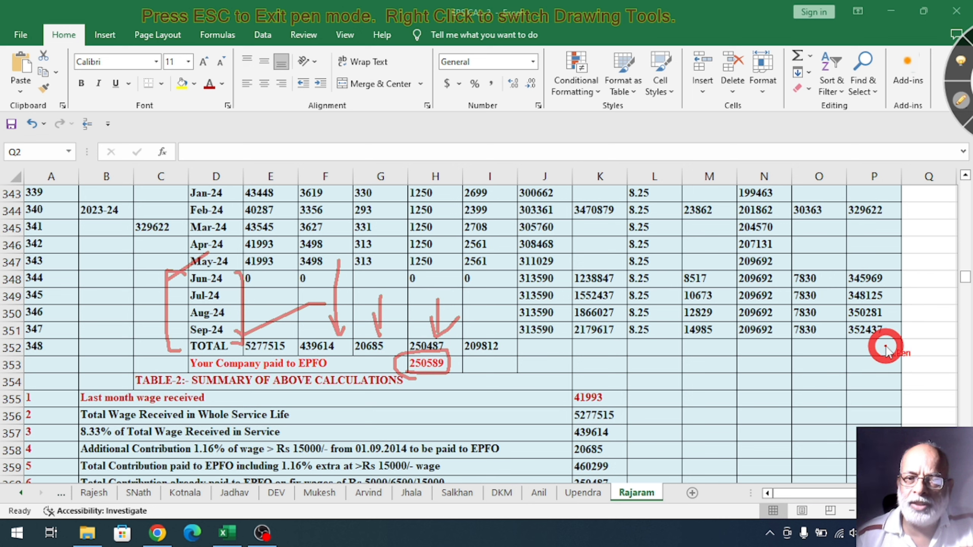
mouse_move(875, 341)
mouse_down()
mouse_move(895, 325)
mouse_move(848, 322)
mouse_move(841, 340)
mouse_up()
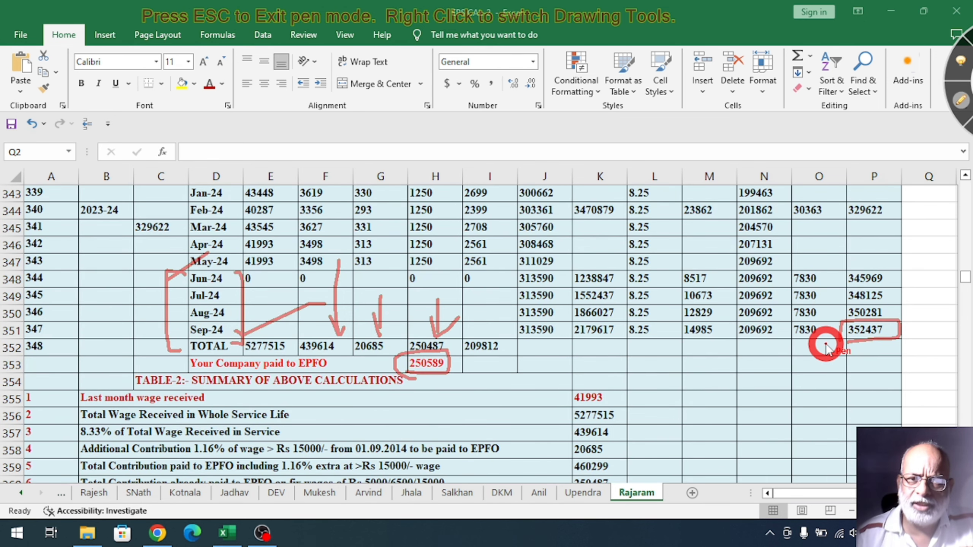
Tick the Table-2 summary heading and box the last month wage received with the pen, leaving pen mode when done.
scroll(489, 356, down, 1)
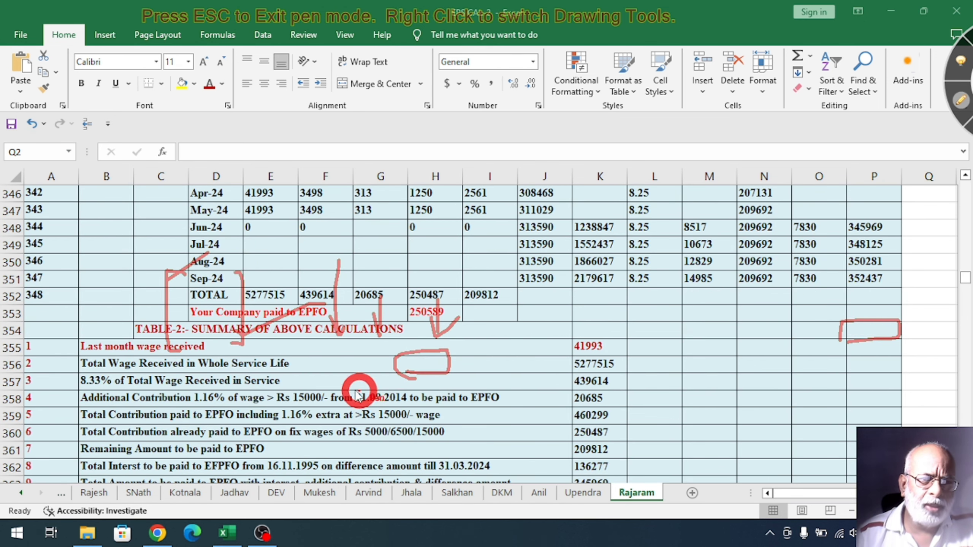
drag(126, 328, 164, 304)
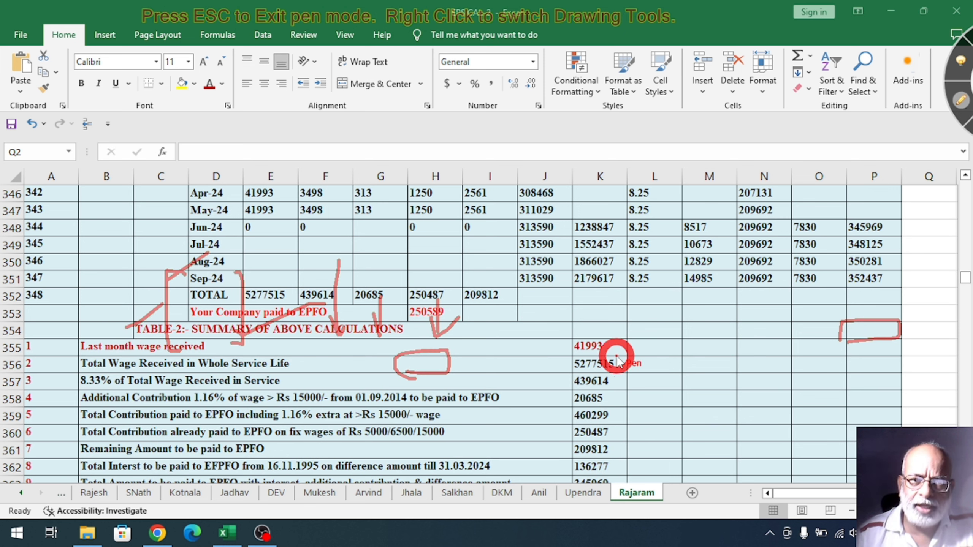
mouse_move(579, 358)
mouse_down()
mouse_move(624, 352)
mouse_move(606, 333)
mouse_move(562, 341)
mouse_move(571, 355)
mouse_up()
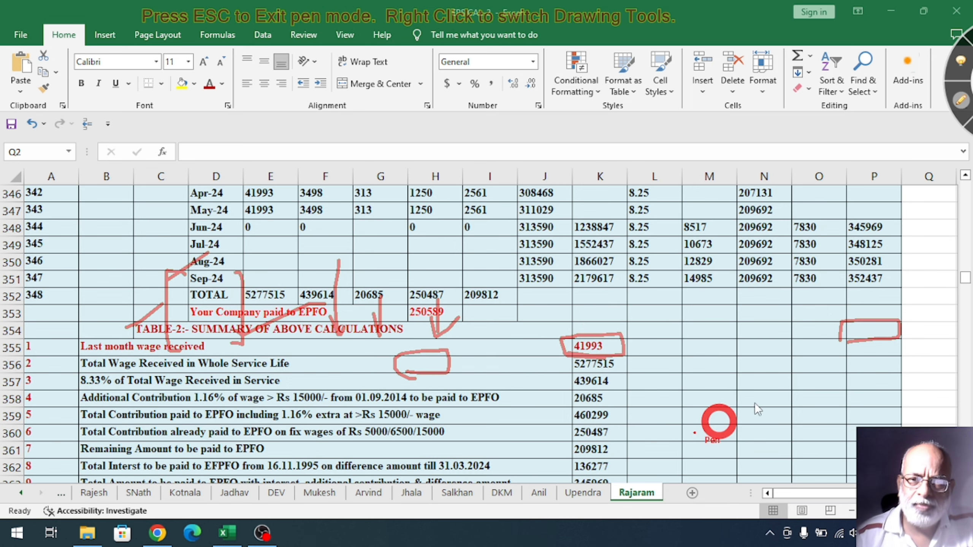
click(961, 101)
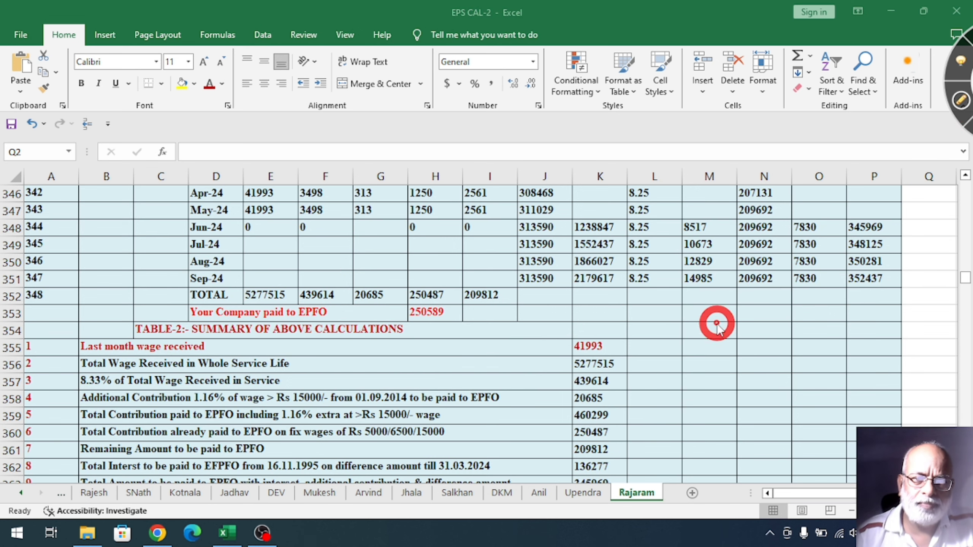
Draw pen lines down Table-3's Cont. Paid and Instt. Rate% columns and tick the Table-4 heading, leaving pen mode when done.
scroll(716, 322, down, 3)
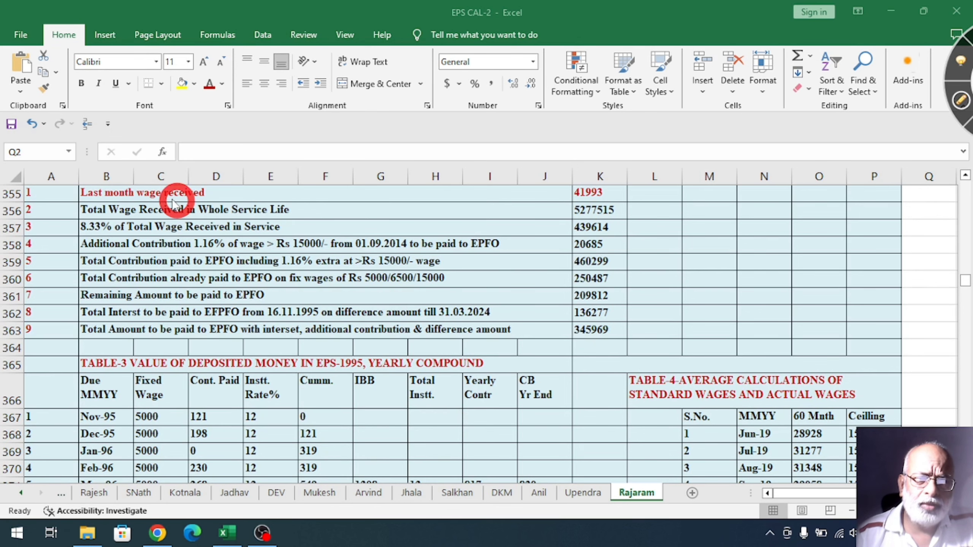
scroll(486, 339, down, 2)
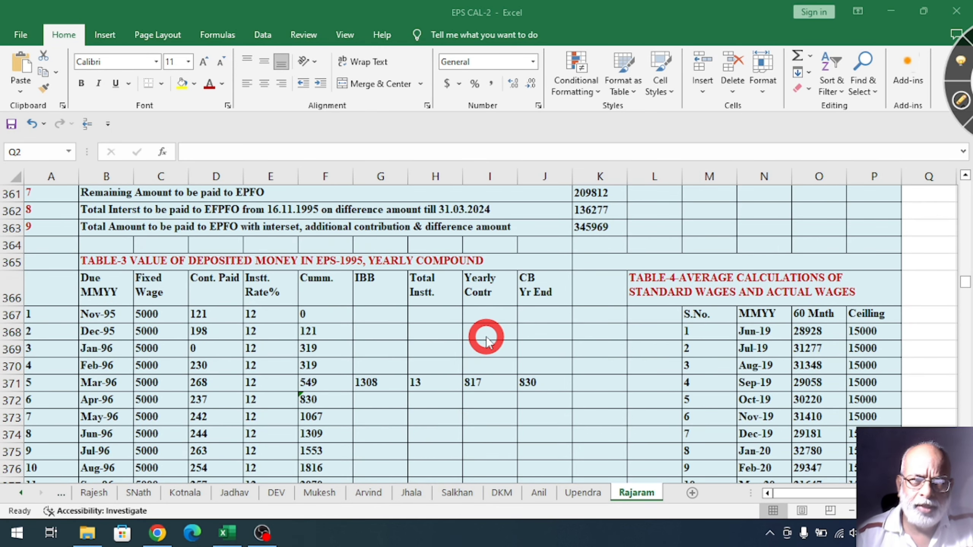
click(962, 100)
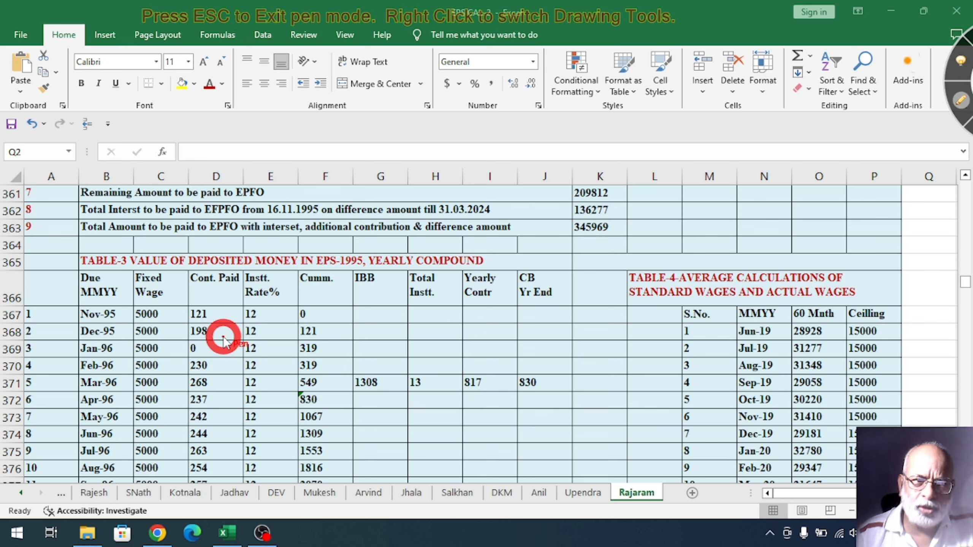
mouse_move(224, 317)
mouse_down()
mouse_move(212, 386)
mouse_move(219, 470)
mouse_up()
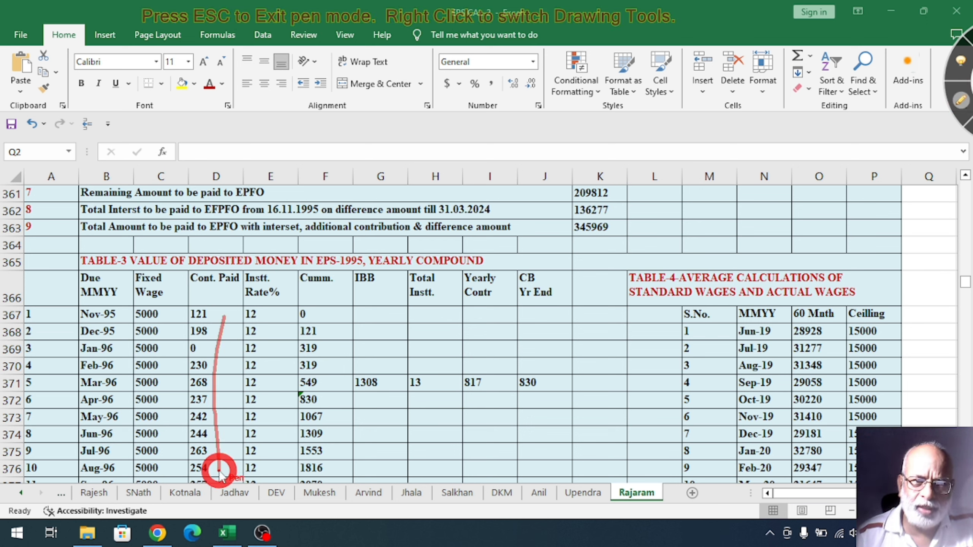
mouse_move(270, 306)
mouse_down()
mouse_move(271, 458)
mouse_move(311, 447)
mouse_up()
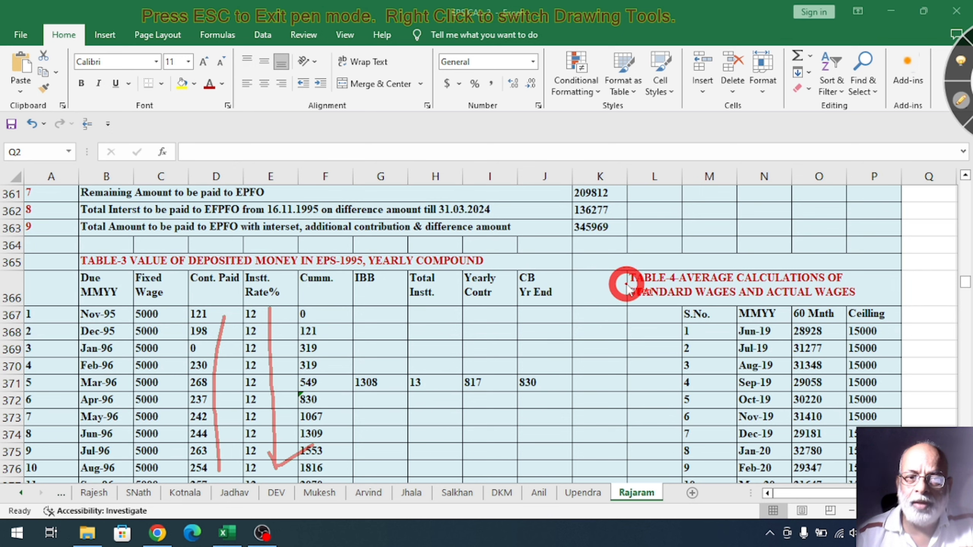
drag(628, 283, 751, 214)
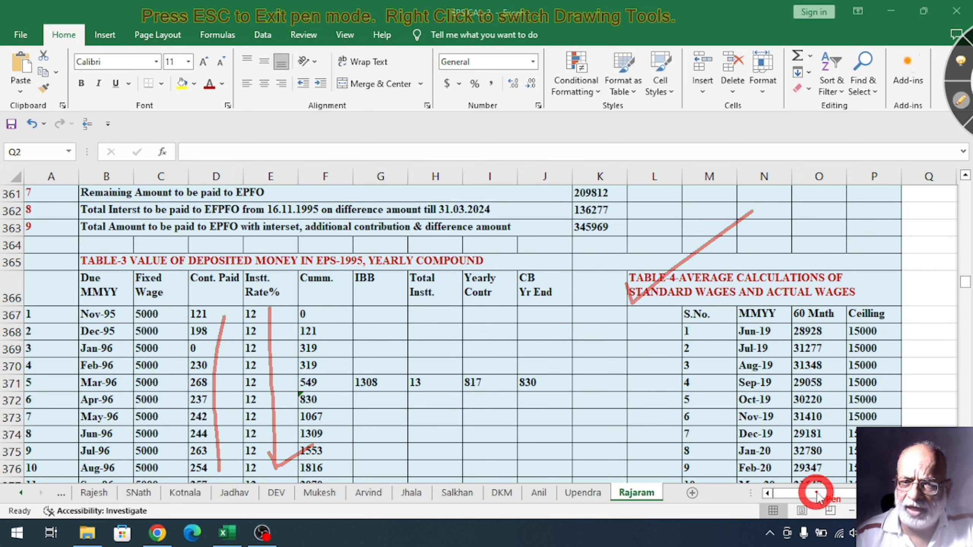
click(961, 101)
Box both average values in the AVG of 60 MONTHS row at the end of Table-4 with the pen.
scroll(650, 397, down, 14)
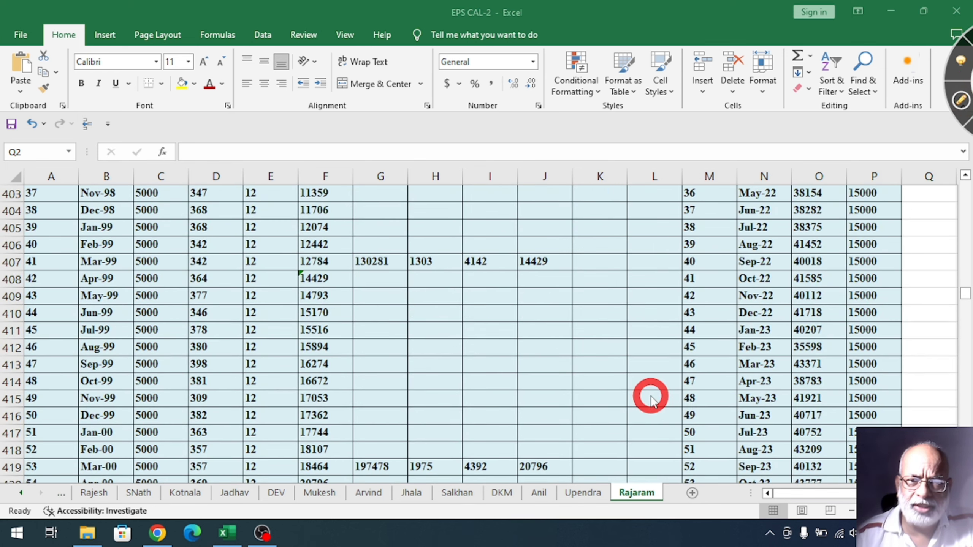
scroll(650, 397, down, 7)
scroll(650, 397, up, 2)
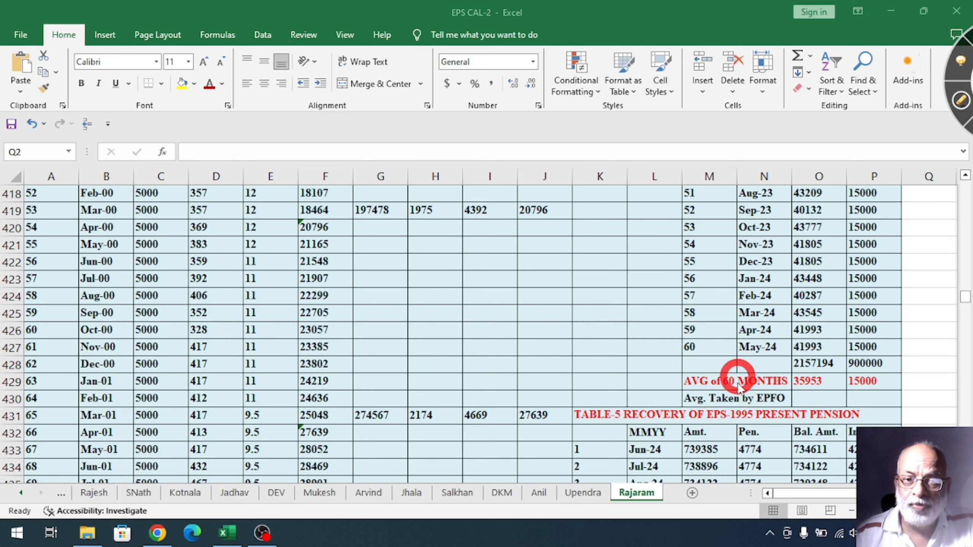
click(959, 102)
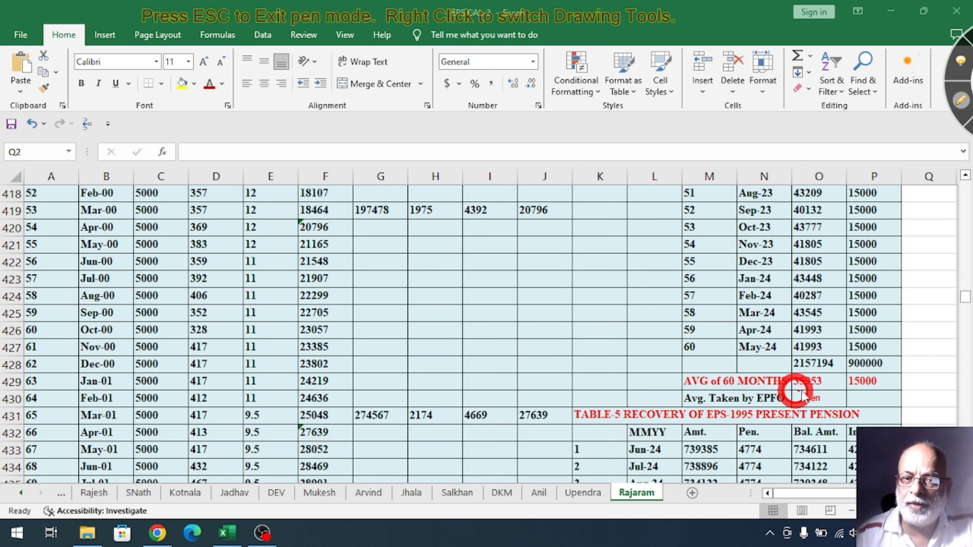
mouse_move(792, 392)
mouse_down()
mouse_move(840, 390)
mouse_move(831, 374)
mouse_move(794, 381)
mouse_move(793, 391)
mouse_up()
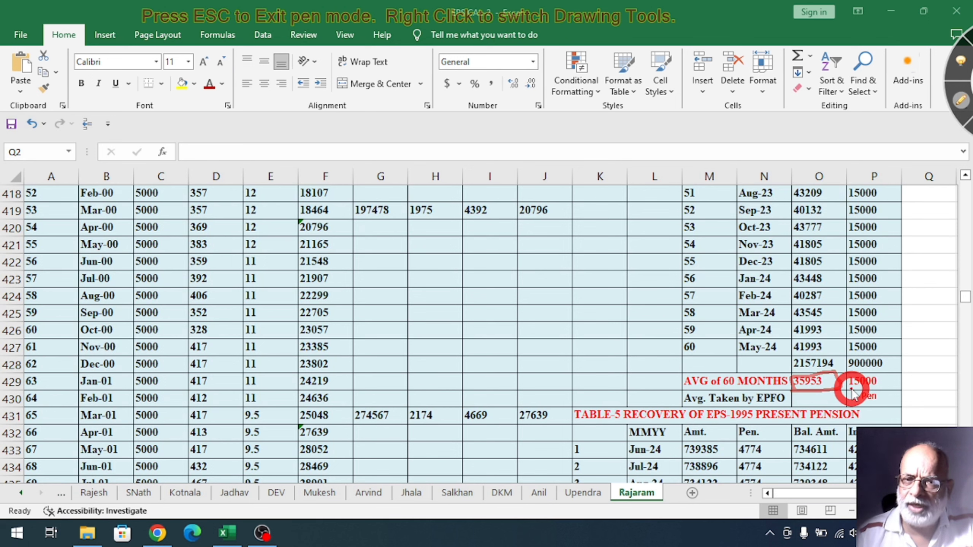
mouse_move(858, 393)
mouse_down()
mouse_move(880, 382)
mouse_move(851, 377)
mouse_move(849, 391)
mouse_up()
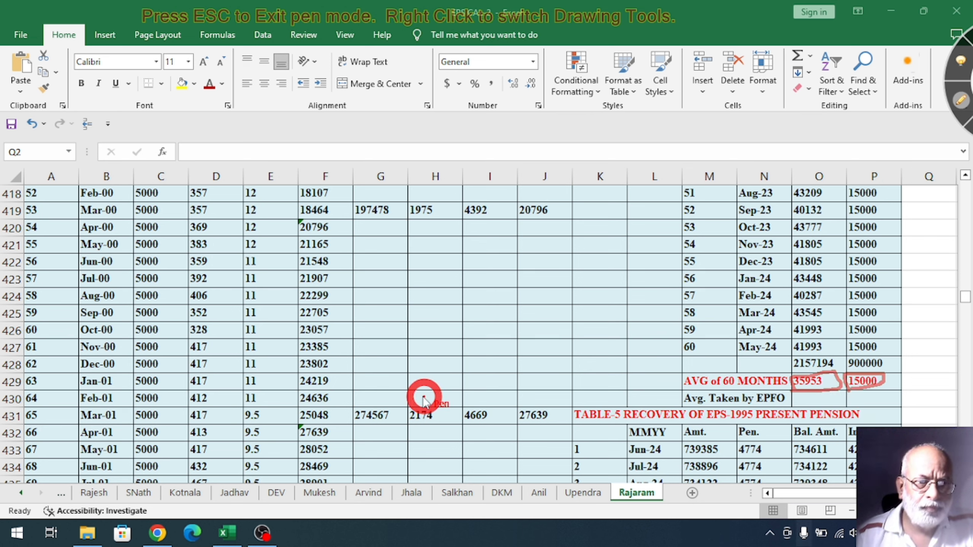
click(957, 102)
Box the Jun-24 amount and pension in Table-5 and underline the Int.4-7% heading with the pen, leaving pen mode when done.
scroll(539, 368, down, 2)
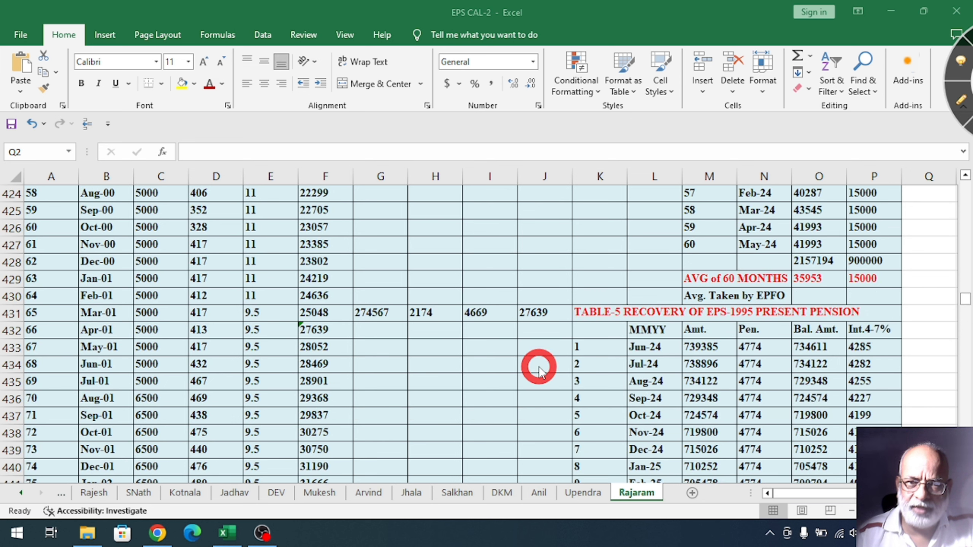
scroll(539, 369, down, 2)
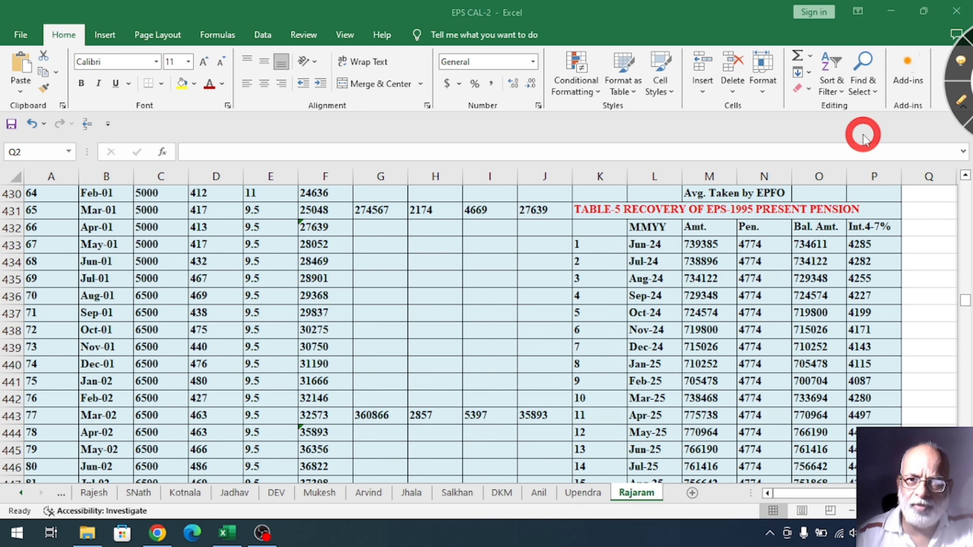
click(959, 101)
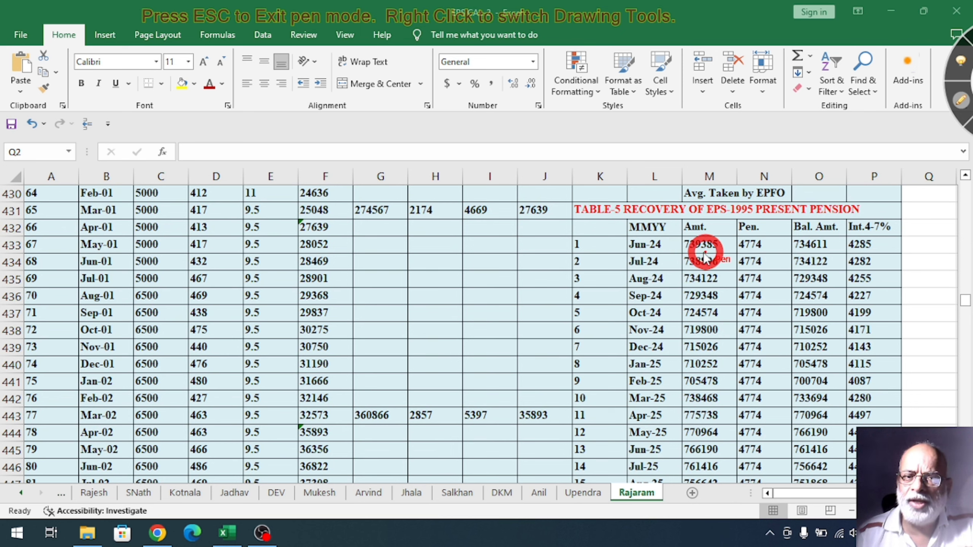
mouse_move(679, 254)
mouse_down()
mouse_move(730, 248)
mouse_move(720, 237)
mouse_move(679, 237)
mouse_move(676, 255)
mouse_up()
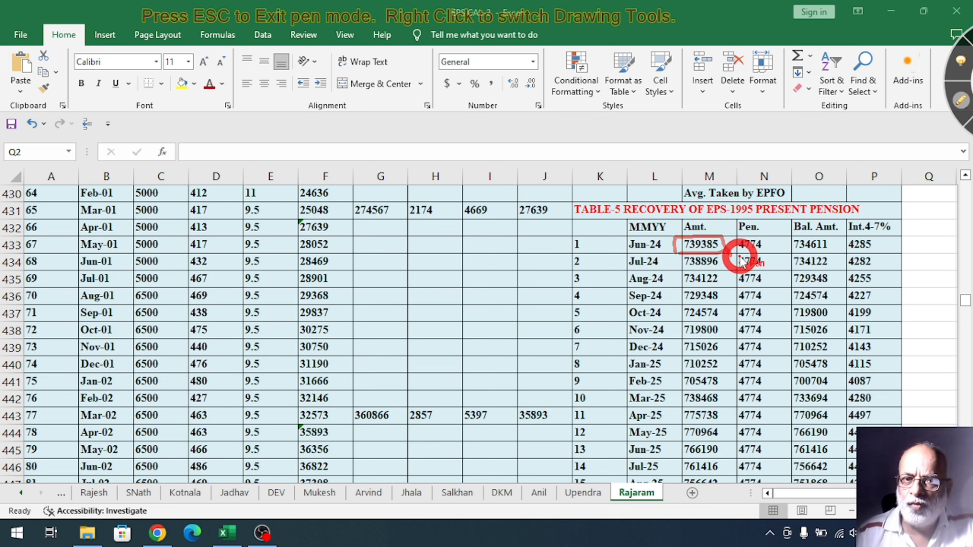
mouse_move(738, 256)
mouse_down()
mouse_move(764, 253)
mouse_move(772, 233)
mouse_move(736, 241)
mouse_move(731, 255)
mouse_up()
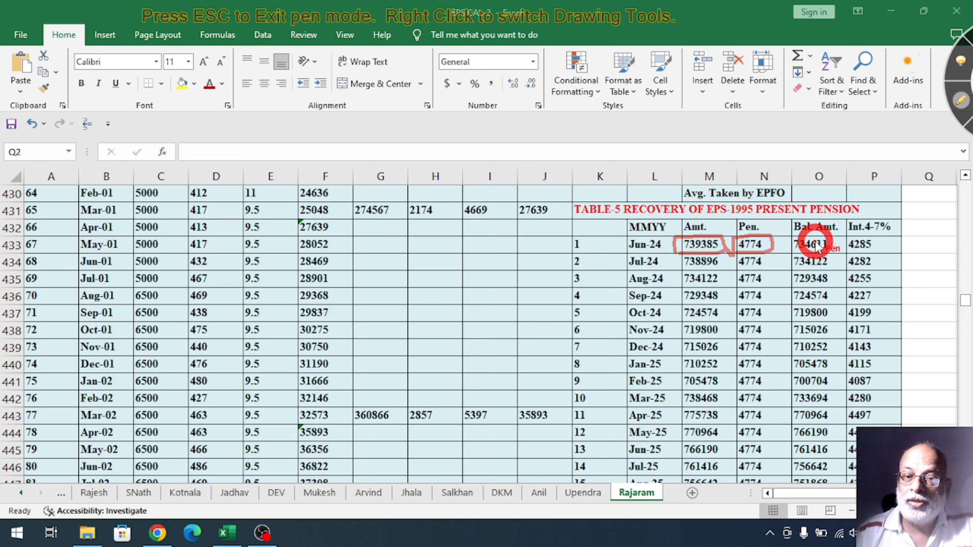
drag(866, 237, 891, 242)
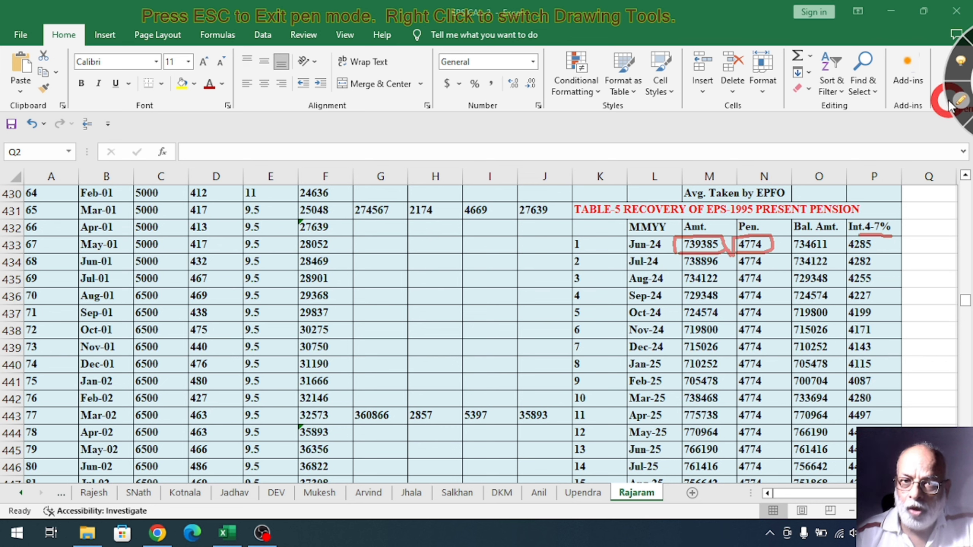
key(Escape)
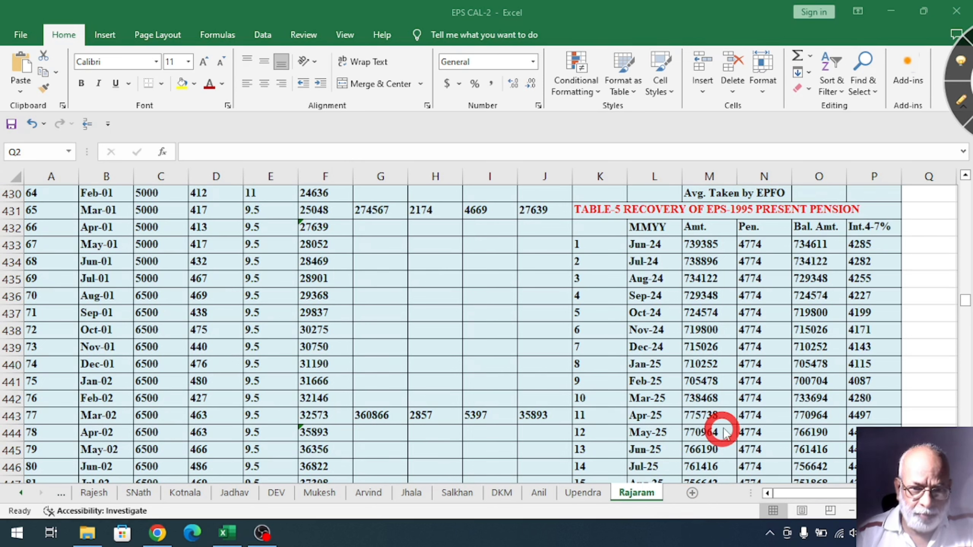
Select the Apr-25 amount in Table-5 to inspect its formula.
click(697, 412)
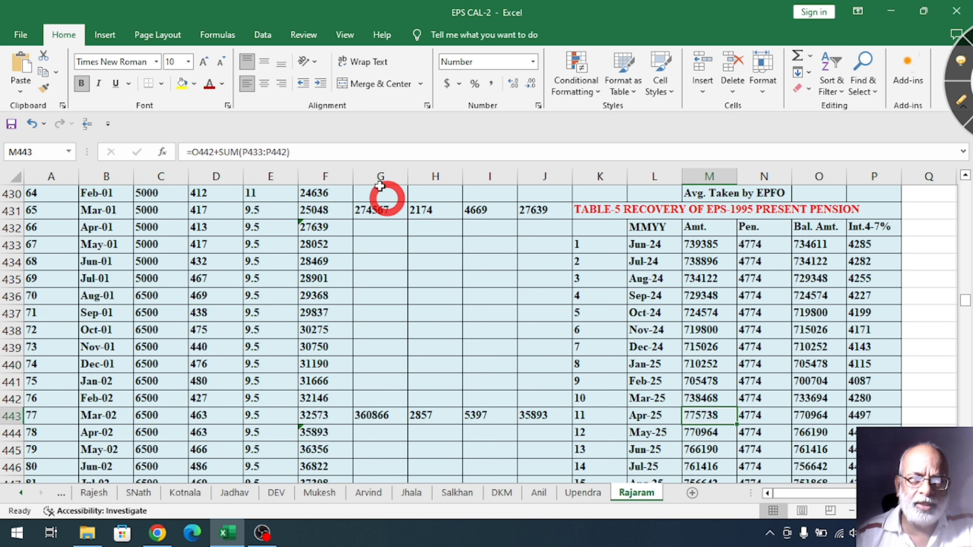
Open the Apr-25 amount's formula in Table-5 to inspect its referenced cells, mark beside the Int.4-7% heading, and close the formula unchanged.
click(309, 149)
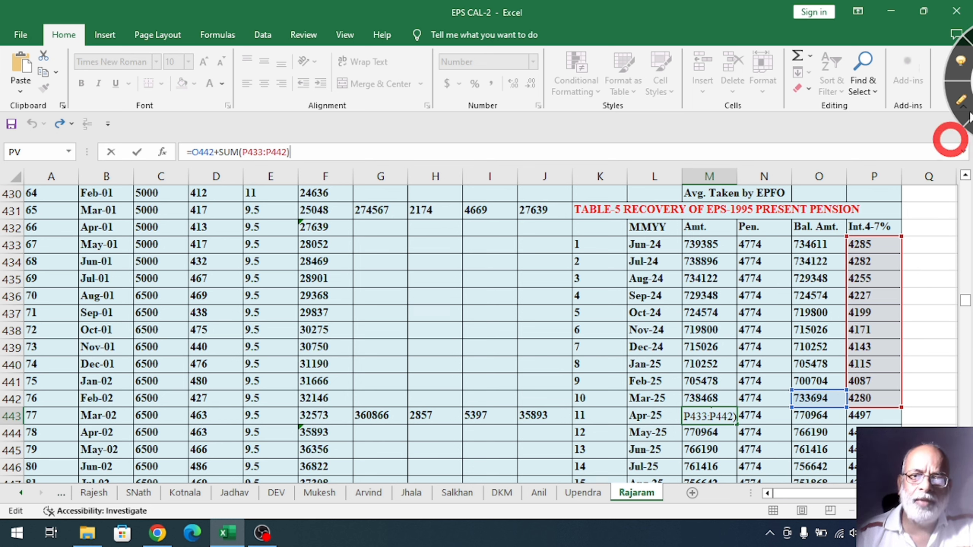
click(962, 101)
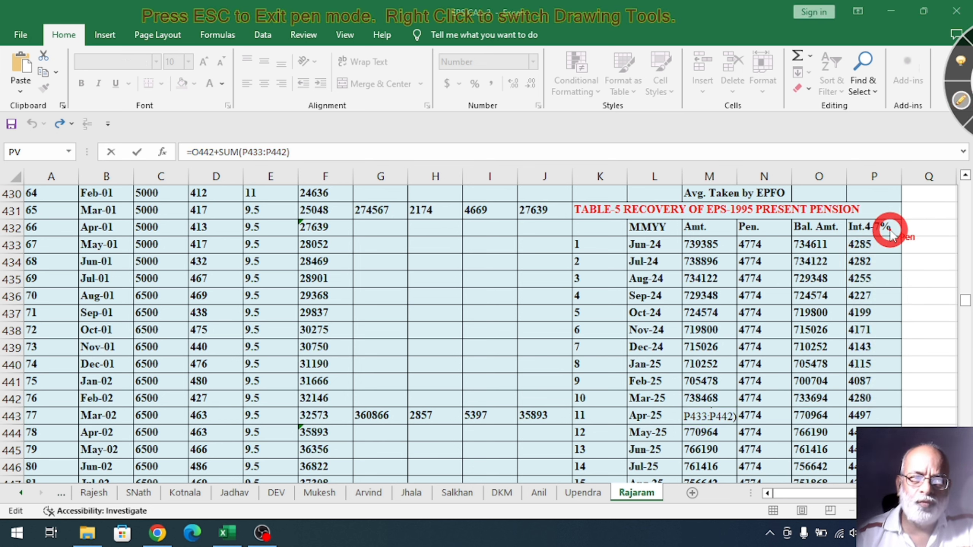
click(898, 218)
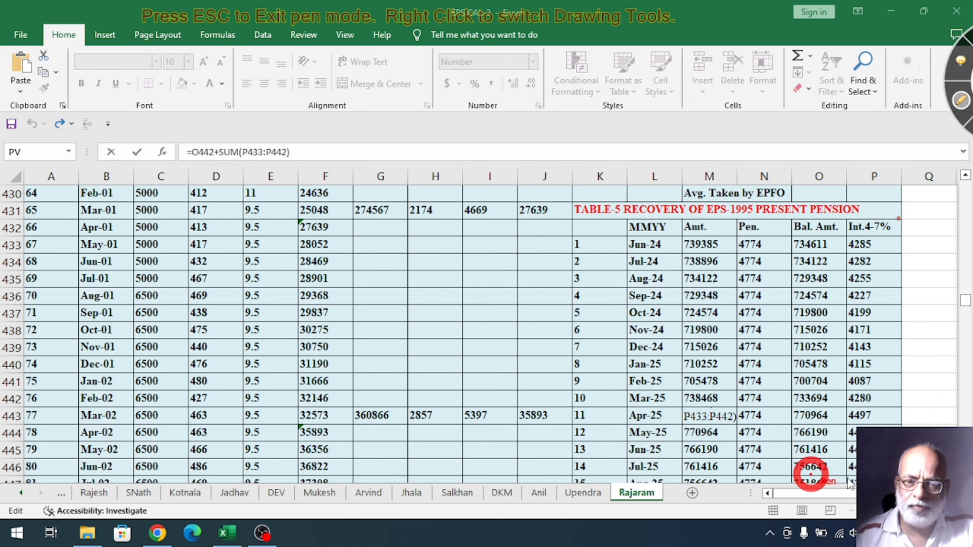
key(Escape)
key(Return)
Circle the recovery months under 4% Int. and 5% Int. at the end of Table-5 and underline the years under 5% and 6%.
scroll(616, 416, down, 20)
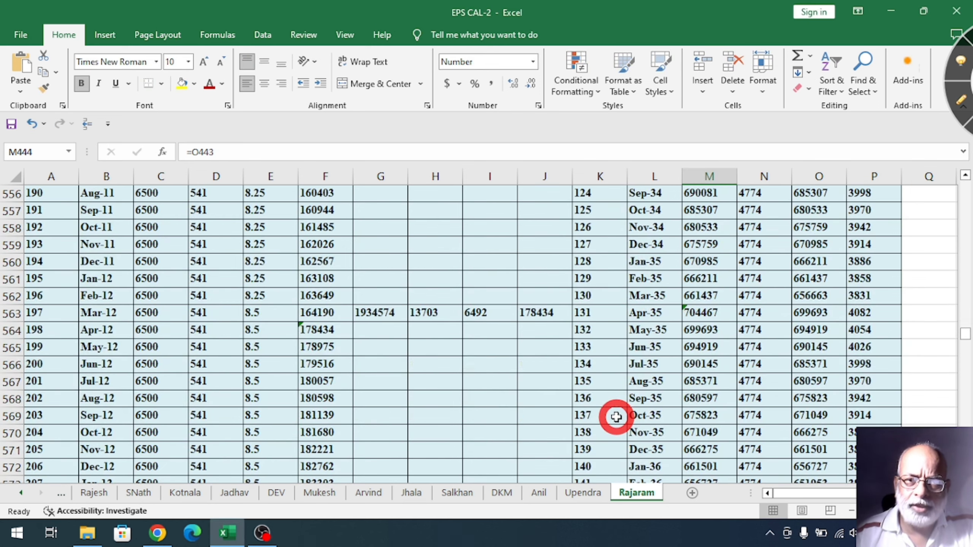
scroll(616, 417, down, 20)
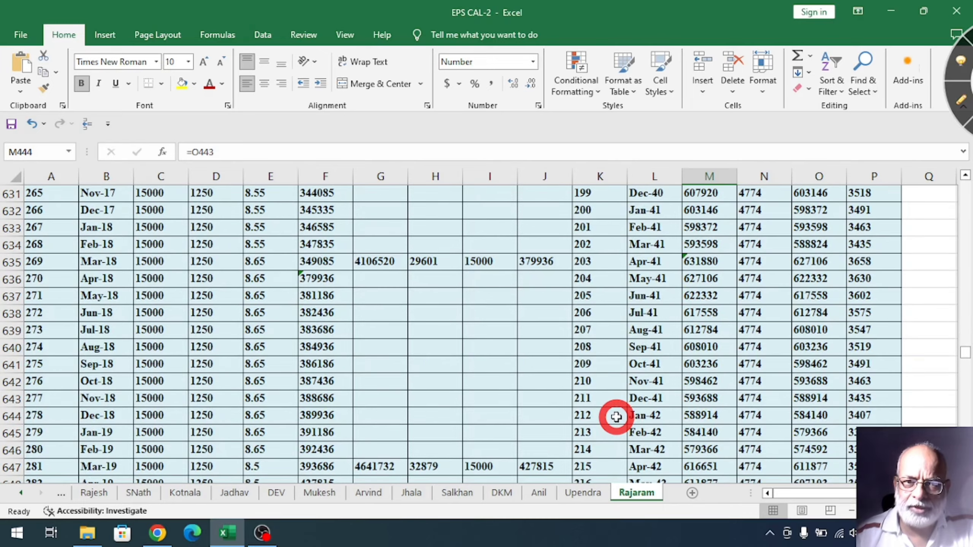
scroll(616, 416, down, 20)
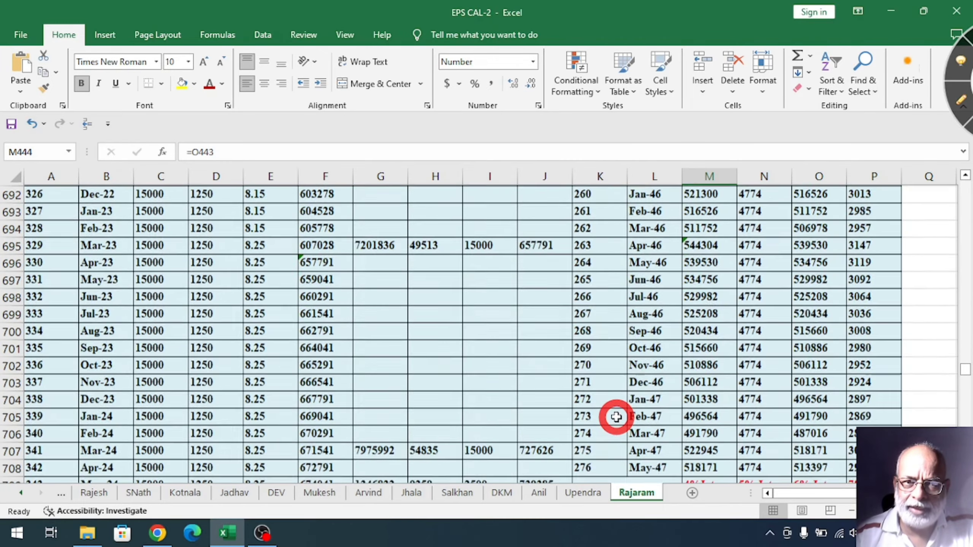
scroll(616, 416, down, 9)
scroll(616, 416, up, 3)
scroll(616, 417, up, 2)
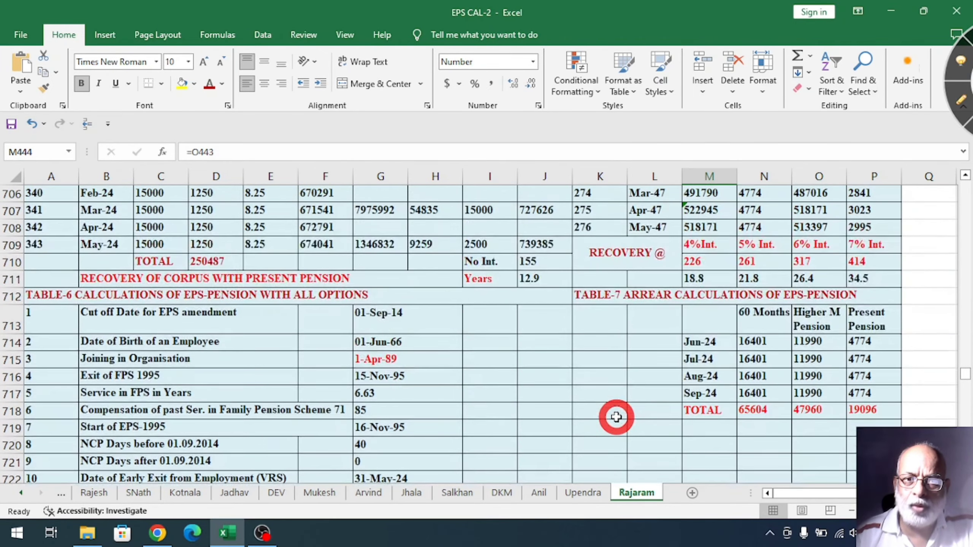
click(960, 103)
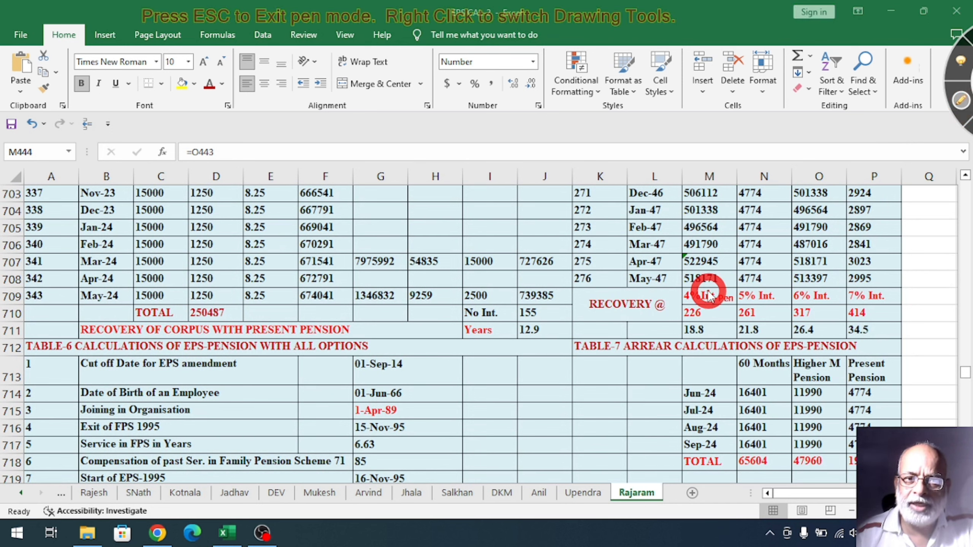
mouse_move(710, 314)
mouse_down()
mouse_move(684, 308)
mouse_move(680, 322)
mouse_up()
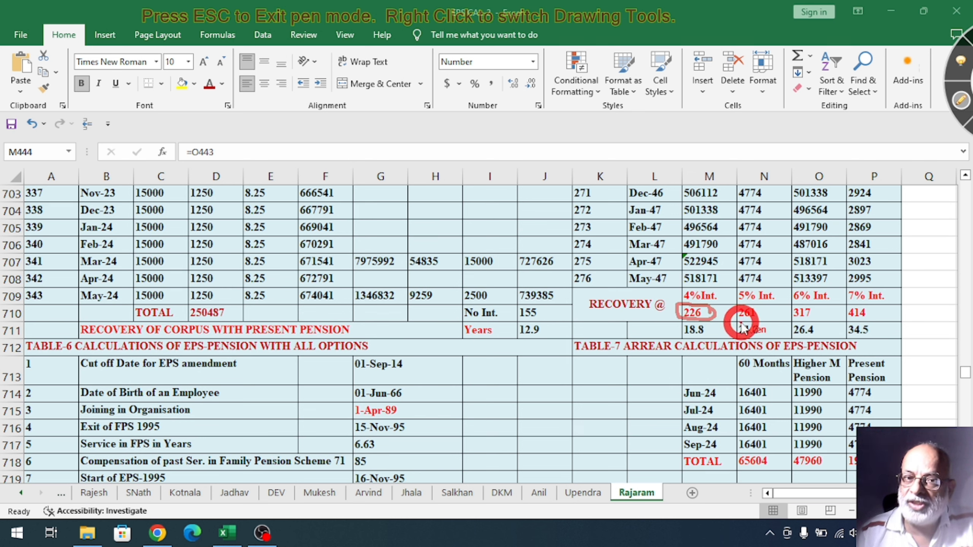
mouse_move(735, 325)
mouse_down()
mouse_move(730, 311)
mouse_move(753, 307)
mouse_move(750, 319)
mouse_move(734, 320)
mouse_move(762, 335)
mouse_up()
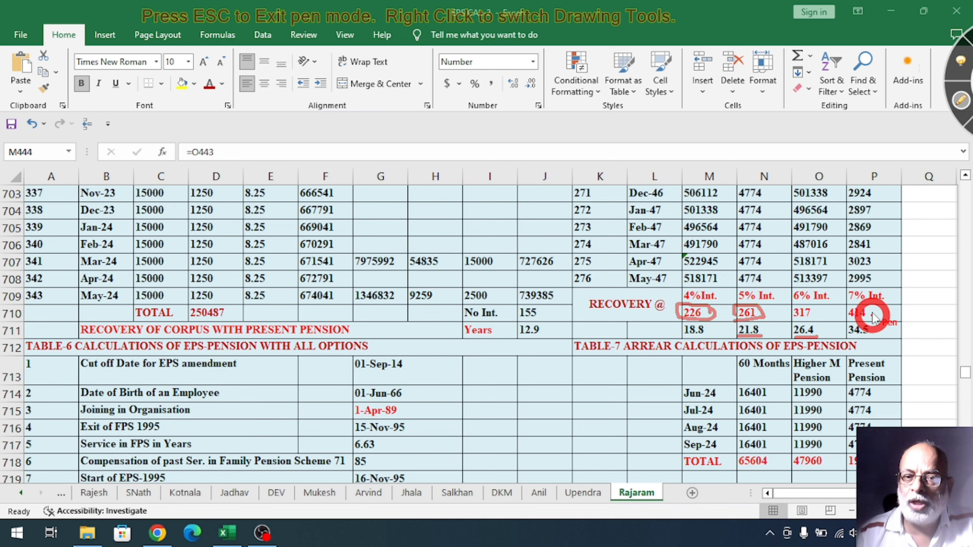
Circle the recovery years under 7% Int. and loop the whole RECOVERY @ block with the pen, leaving pen mode when done.
mouse_move(881, 318)
mouse_down()
mouse_move(838, 322)
mouse_move(855, 345)
mouse_up()
drag(885, 337, 888, 325)
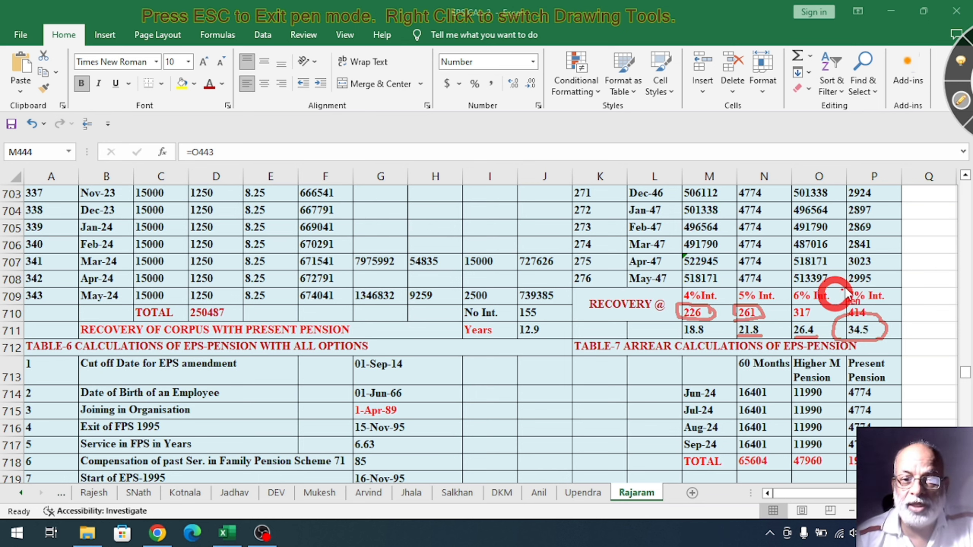
mouse_move(887, 287)
mouse_down()
mouse_move(622, 278)
mouse_move(558, 312)
mouse_move(668, 347)
mouse_move(912, 354)
mouse_move(896, 282)
mouse_move(839, 276)
mouse_up()
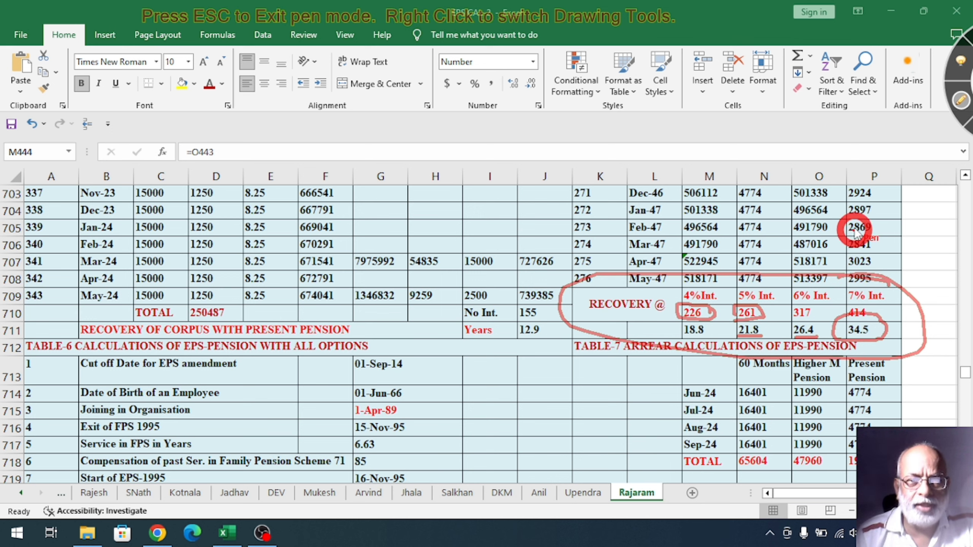
click(951, 112)
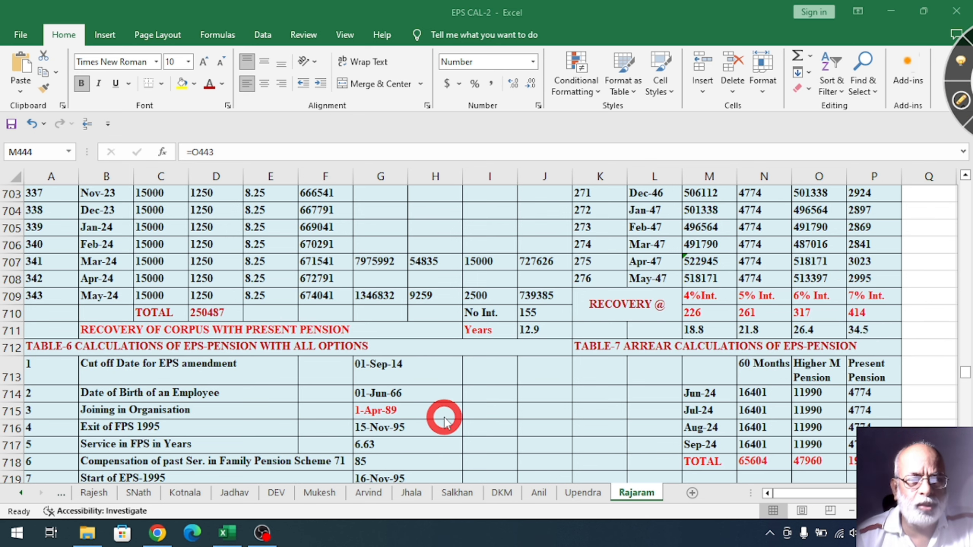
Box the final May-24 corpus amount in column J and bracket the cells above it with the pen, leaving pen mode when done.
scroll(416, 423, down, 1)
scroll(417, 425, down, 1)
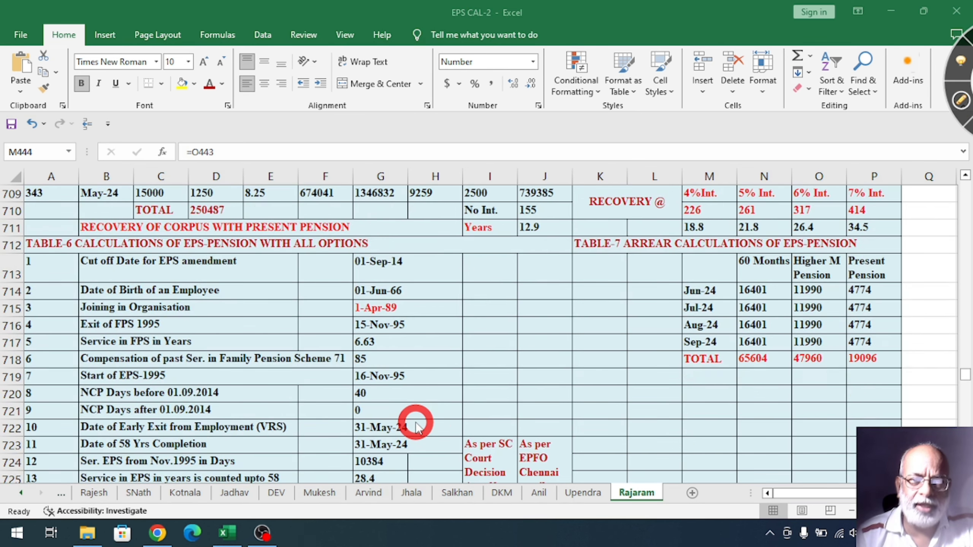
scroll(586, 337, up, 2)
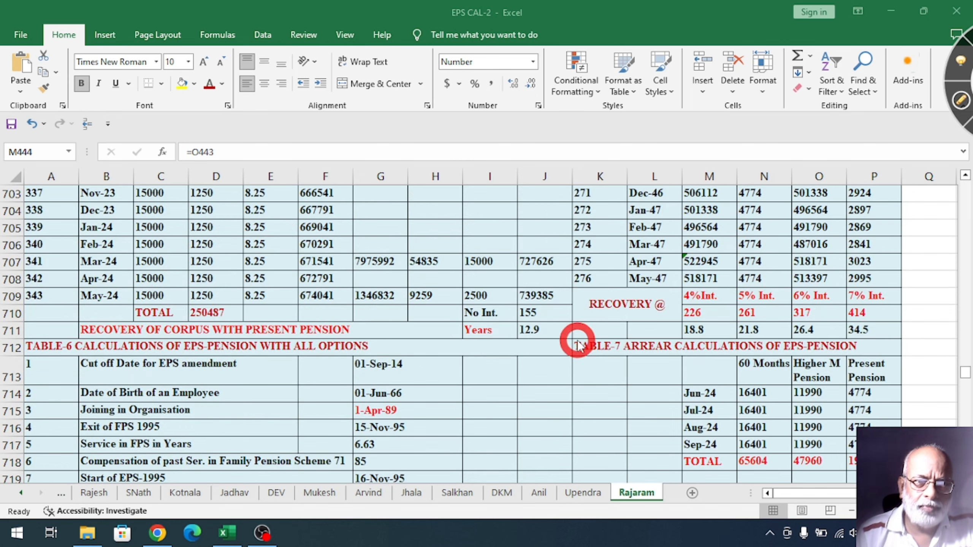
click(960, 100)
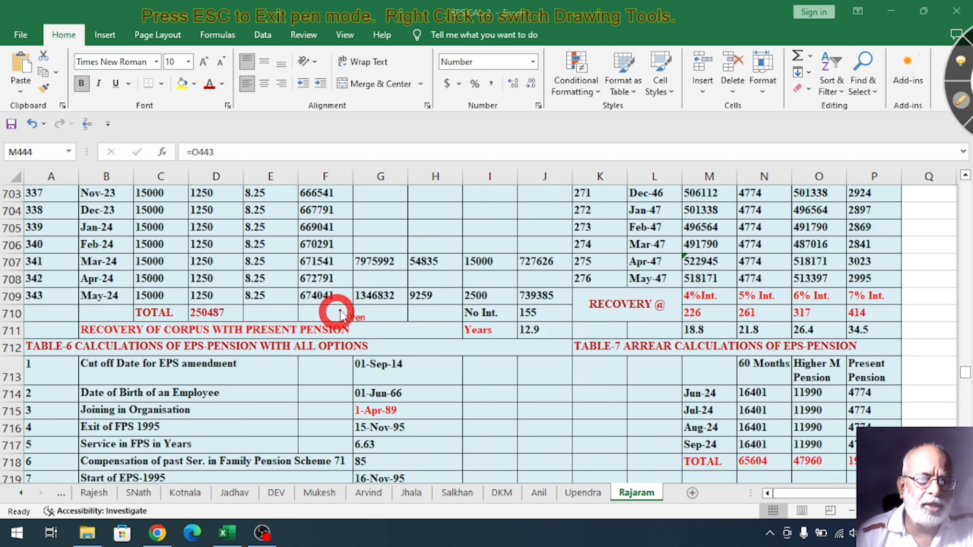
mouse_move(565, 249)
mouse_down()
mouse_move(495, 244)
mouse_move(516, 301)
mouse_move(558, 304)
mouse_move(544, 286)
mouse_move(509, 285)
mouse_move(525, 298)
mouse_move(555, 288)
mouse_up()
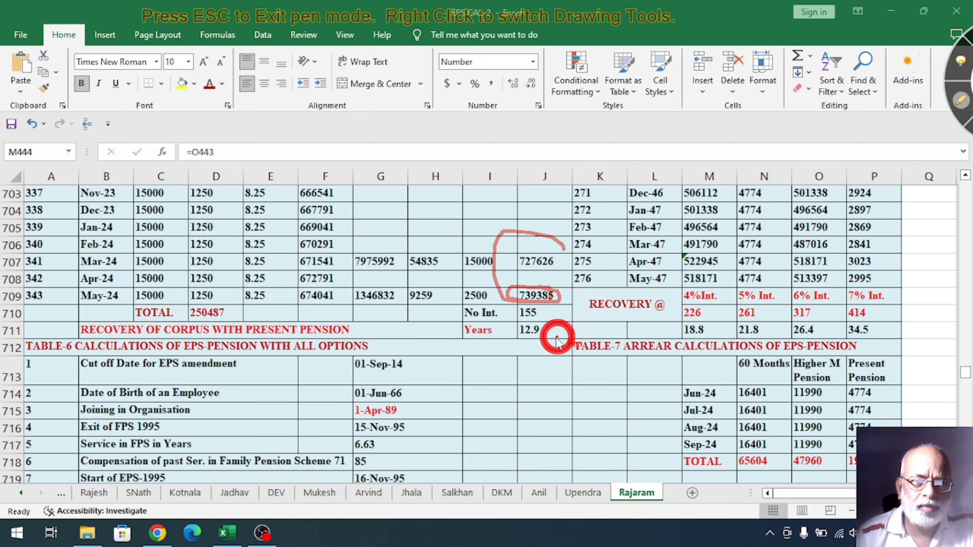
click(961, 109)
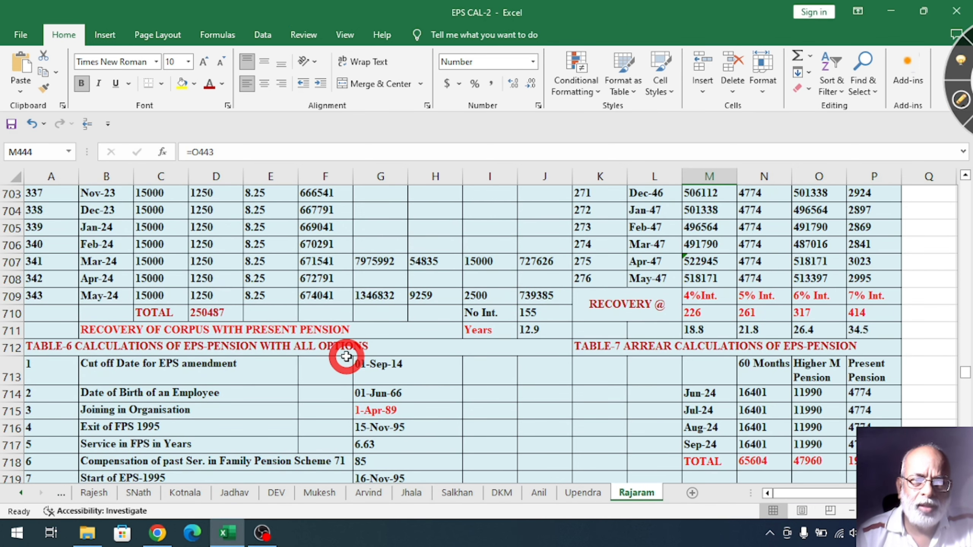
Loop the final corpus amount with the No Int. months and circle the Years value below, leaving pen mode when done.
click(960, 101)
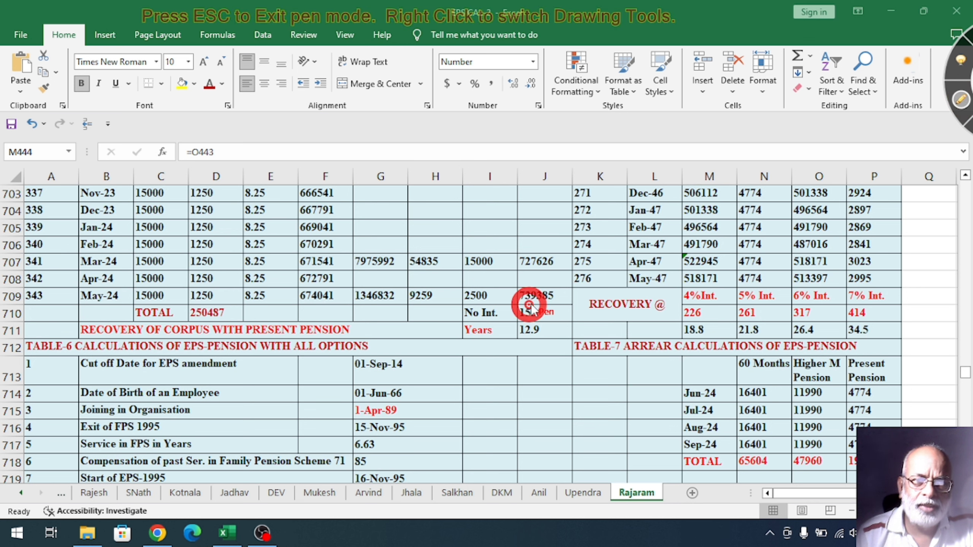
mouse_move(567, 288)
mouse_down()
mouse_move(510, 283)
mouse_move(504, 314)
mouse_move(557, 320)
mouse_move(564, 286)
mouse_up()
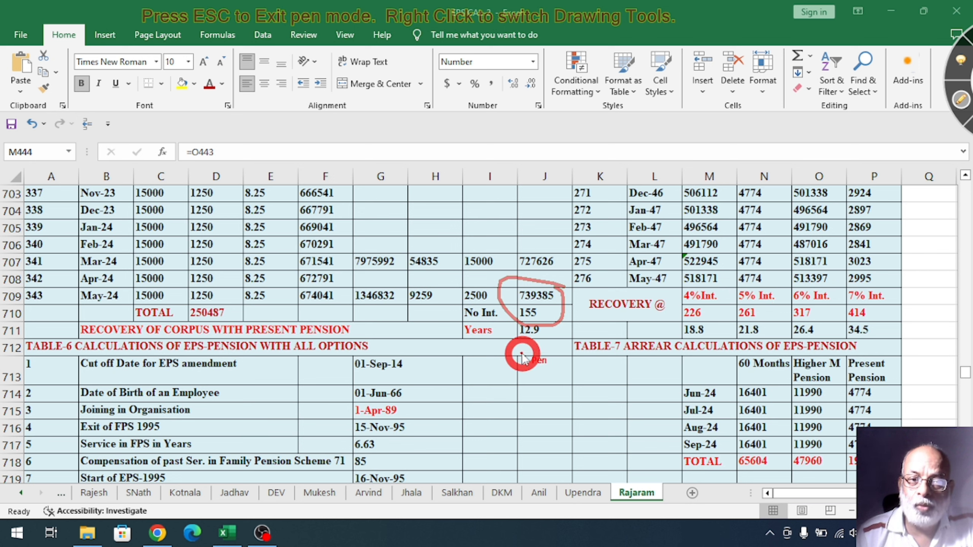
mouse_move(520, 349)
mouse_down()
mouse_move(547, 341)
mouse_move(543, 319)
mouse_move(517, 318)
mouse_move(530, 349)
mouse_up()
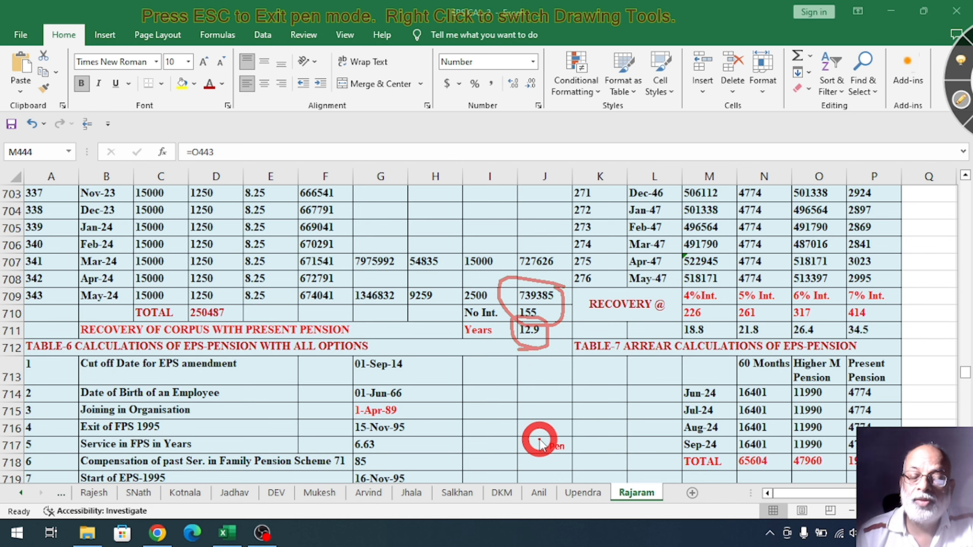
click(958, 106)
Mark the cut-off date, date of birth and joining date entries at the start of Table-6 with pen strokes.
scroll(432, 347, down, 3)
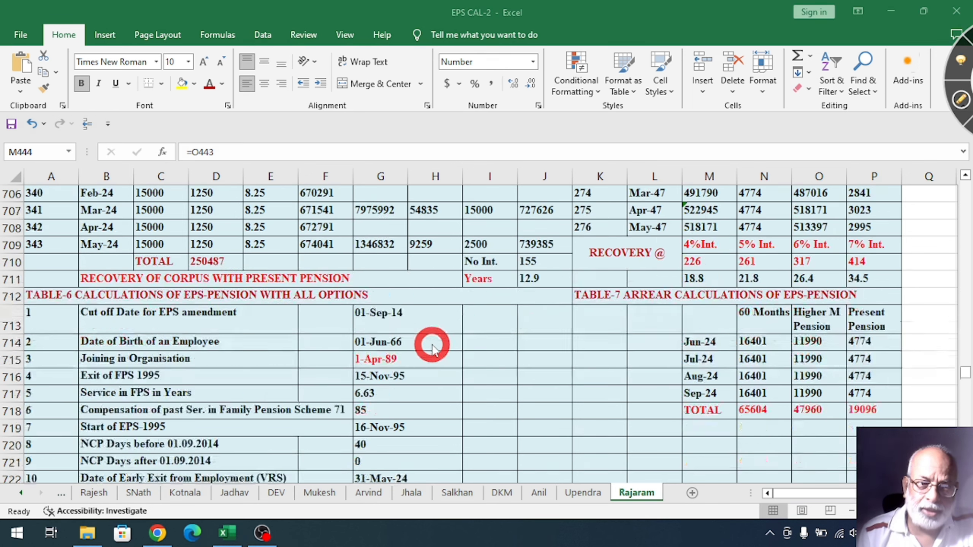
scroll(432, 355, up, 1)
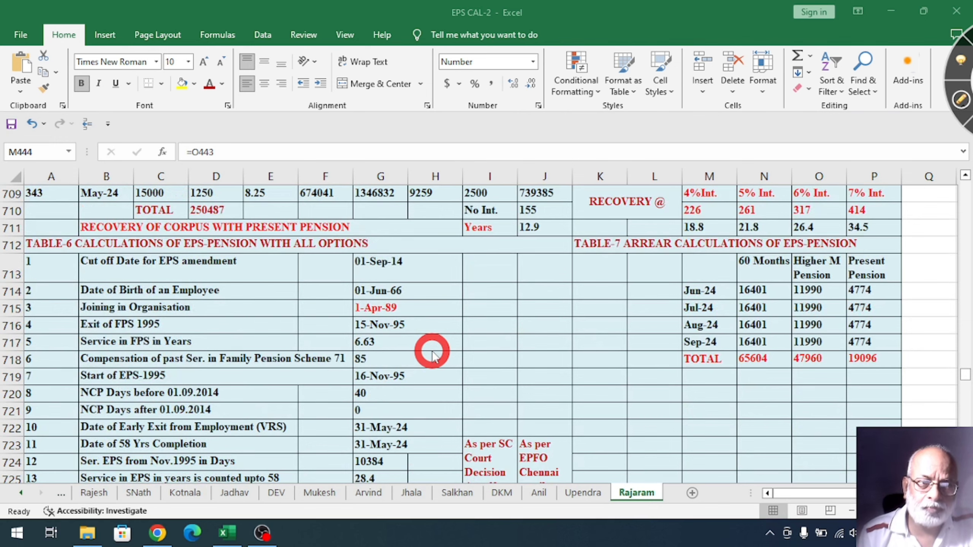
scroll(434, 356, down, 1)
click(960, 101)
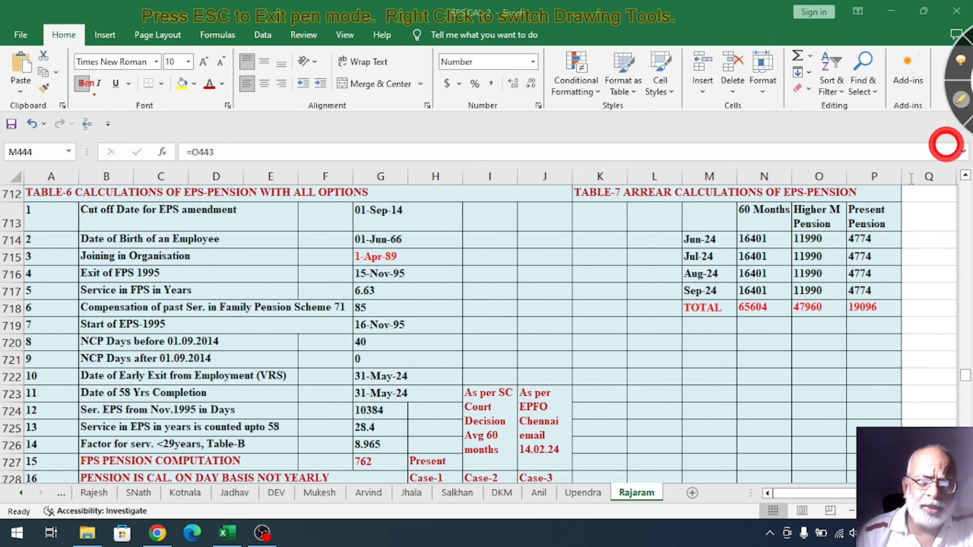
drag(405, 232, 423, 190)
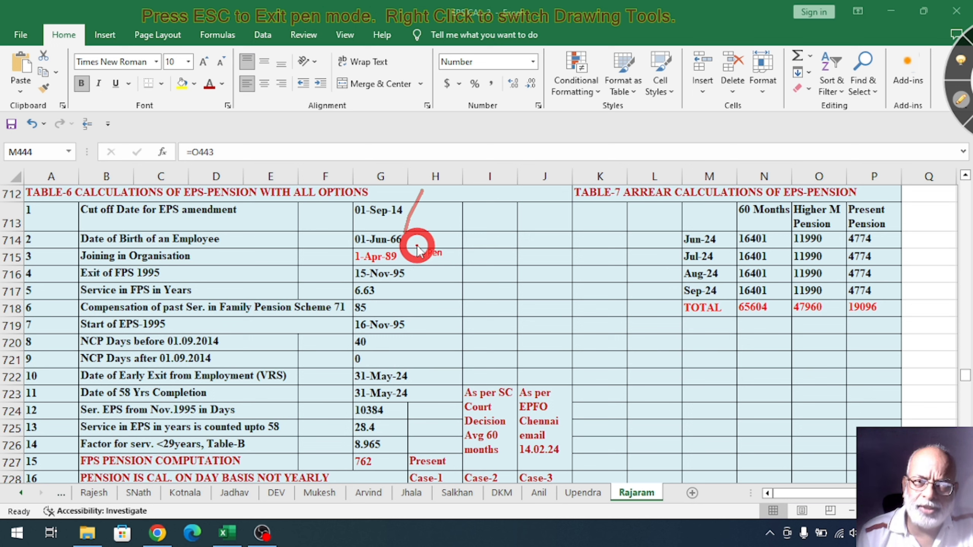
mouse_move(417, 246)
mouse_down()
mouse_move(439, 238)
mouse_move(411, 262)
mouse_up()
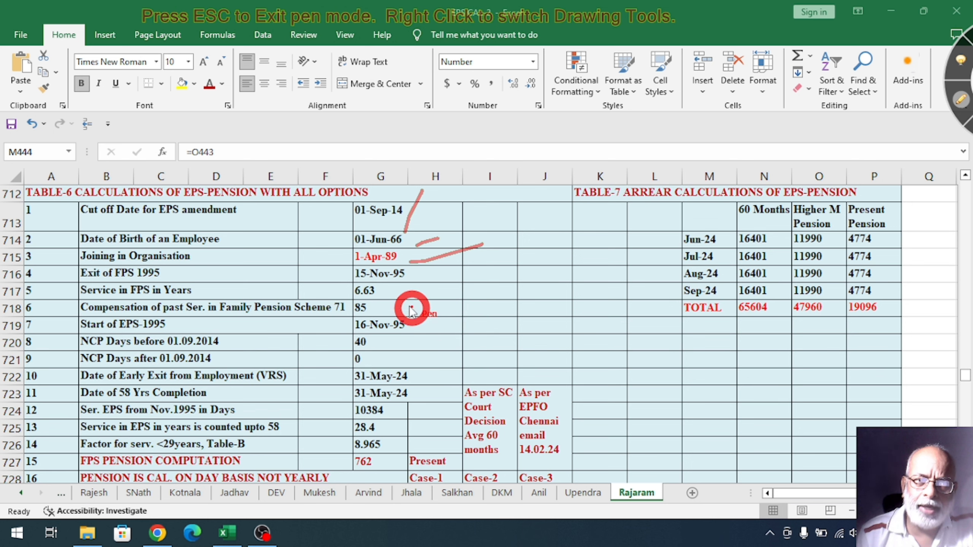
Circle the Service in FPS in Years value in Table-6 and tick the past service compensation and NCP Days before 01.09.2014.
mouse_move(383, 293)
mouse_down()
mouse_move(375, 275)
mouse_move(347, 283)
mouse_move(358, 298)
mouse_move(386, 283)
mouse_up()
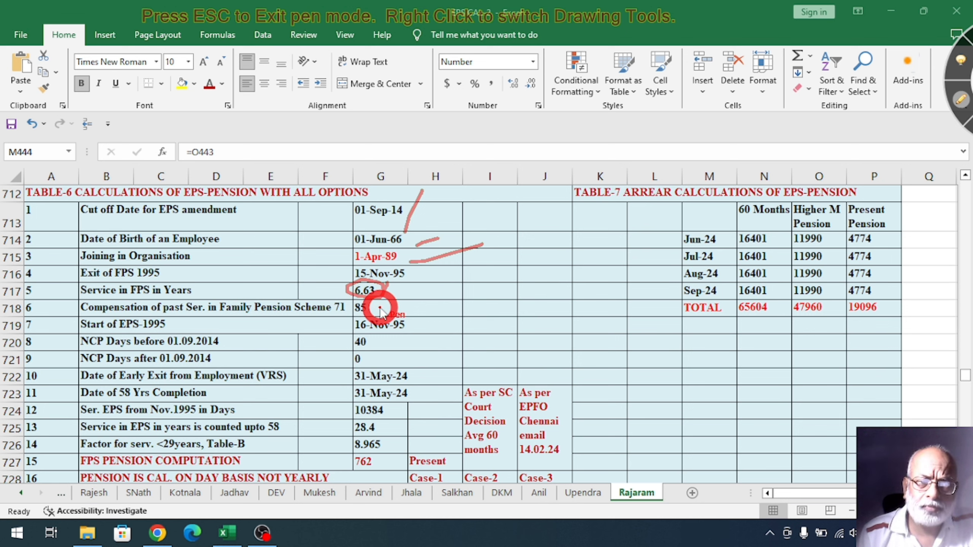
drag(378, 309, 439, 273)
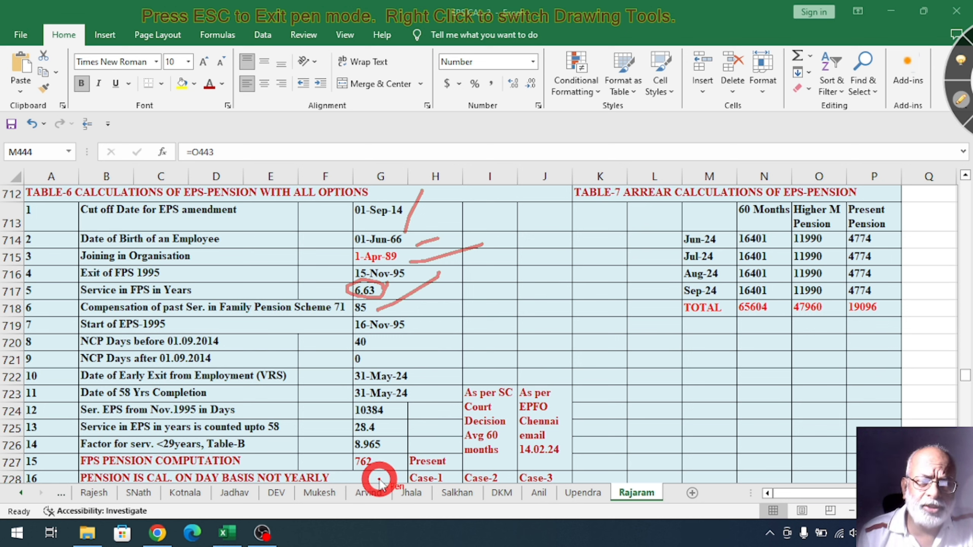
drag(378, 344, 465, 314)
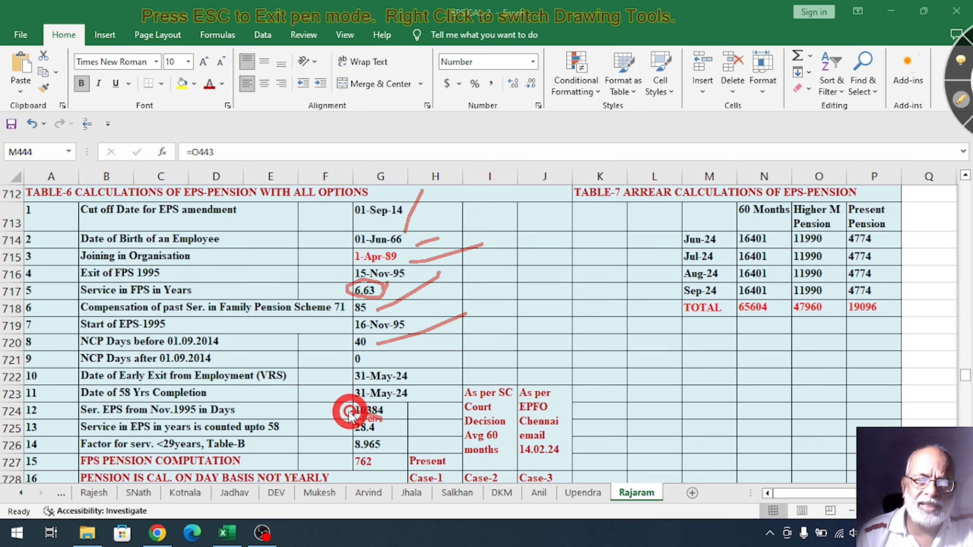
Circle Table-6's EPS service years and FPS pension values and mark the under-29-years factor row with the pen, leaving pen mode when done.
mouse_move(350, 414)
mouse_down()
mouse_move(337, 426)
mouse_move(383, 425)
mouse_up()
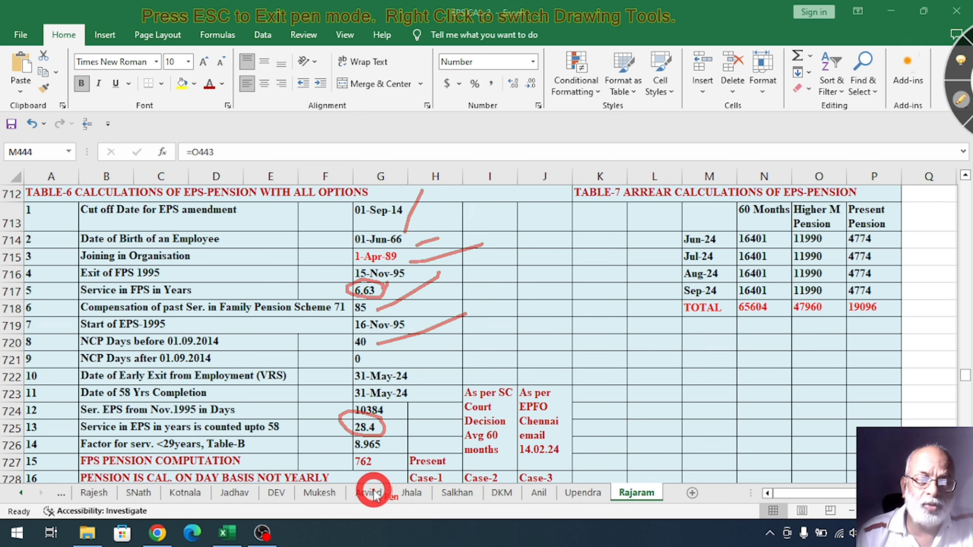
drag(155, 447, 267, 456)
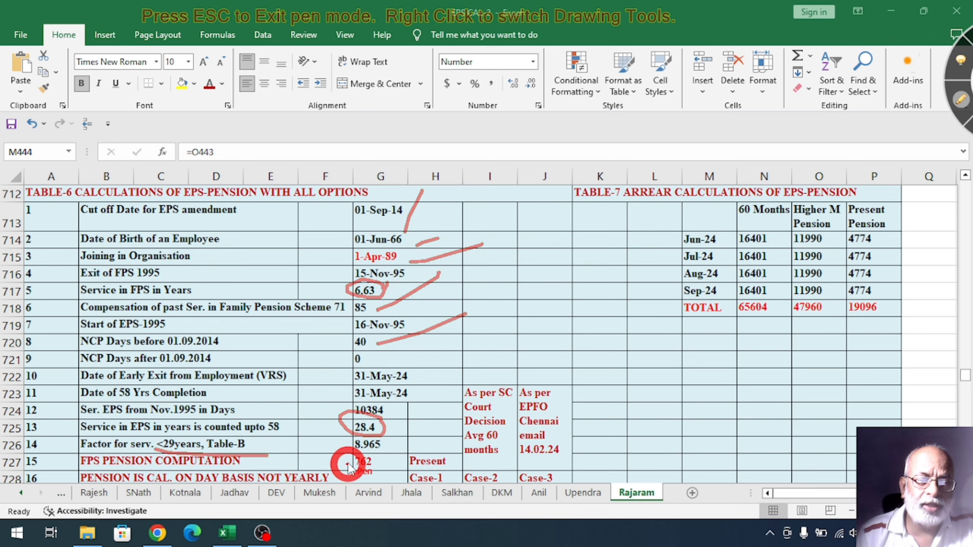
drag(393, 441, 436, 391)
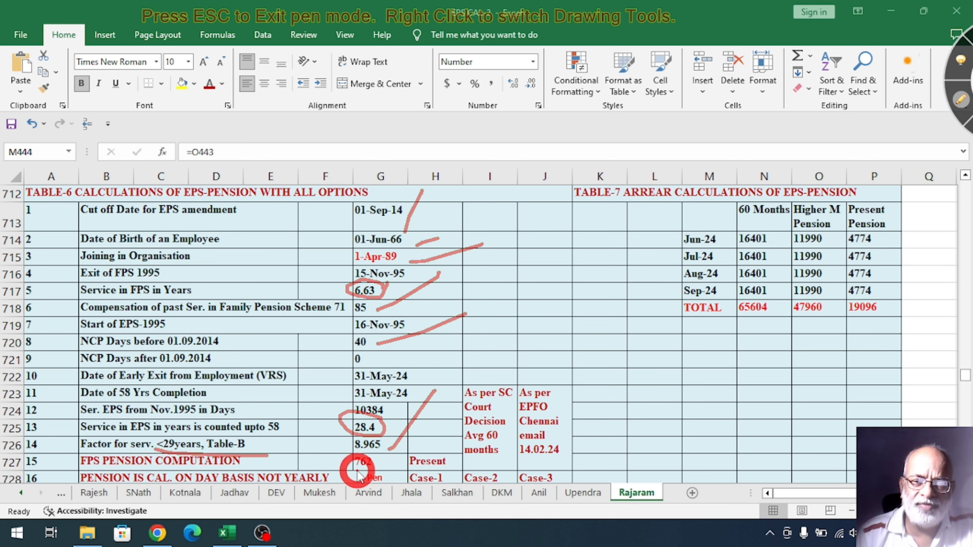
mouse_move(363, 460)
mouse_down()
mouse_move(345, 458)
mouse_move(343, 468)
mouse_move(377, 471)
mouse_move(370, 456)
mouse_up()
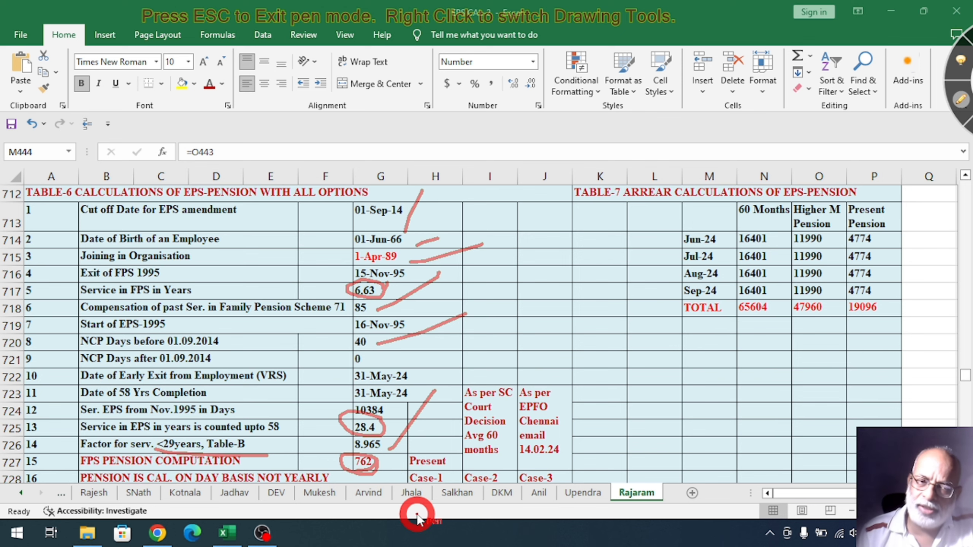
click(962, 106)
Draw downward pen arrows along the Case-1, Case-2 and Case-3 columns of the Table-6 pension calculation.
scroll(469, 351, down, 2)
scroll(470, 351, down, 1)
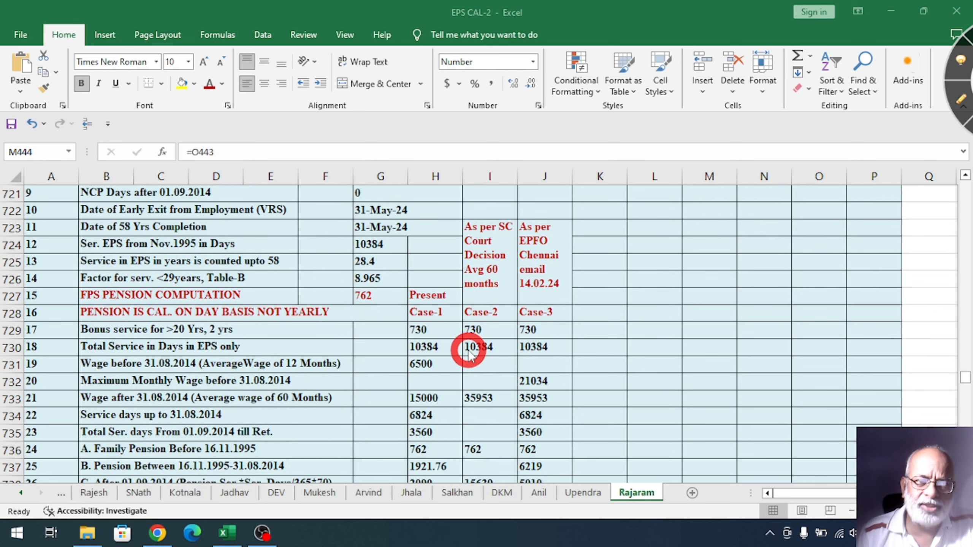
scroll(470, 351, down, 1)
scroll(469, 351, down, 1)
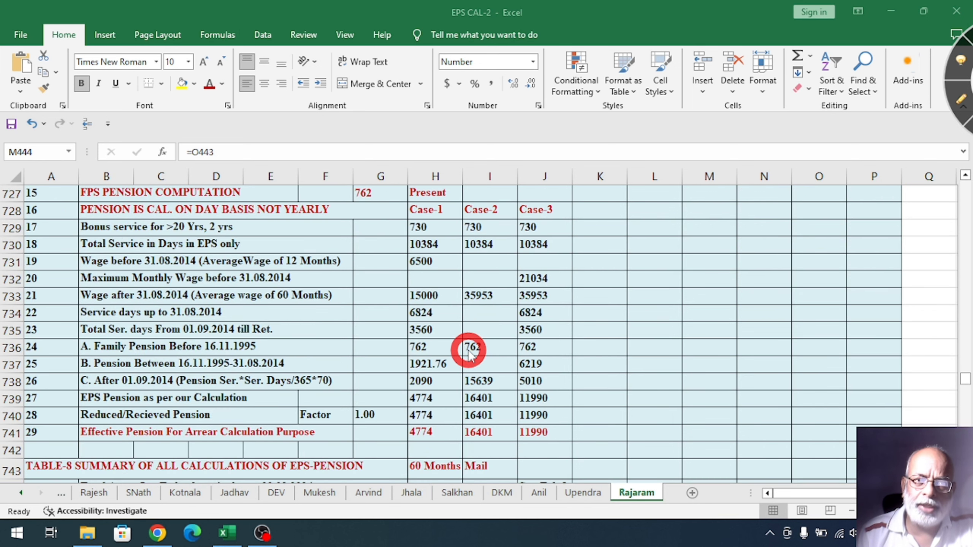
click(957, 102)
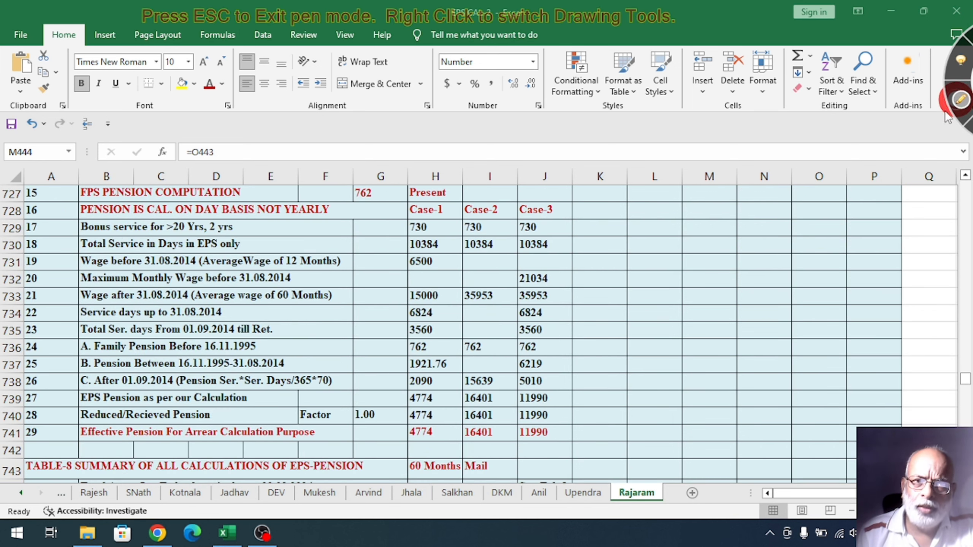
drag(445, 219, 450, 286)
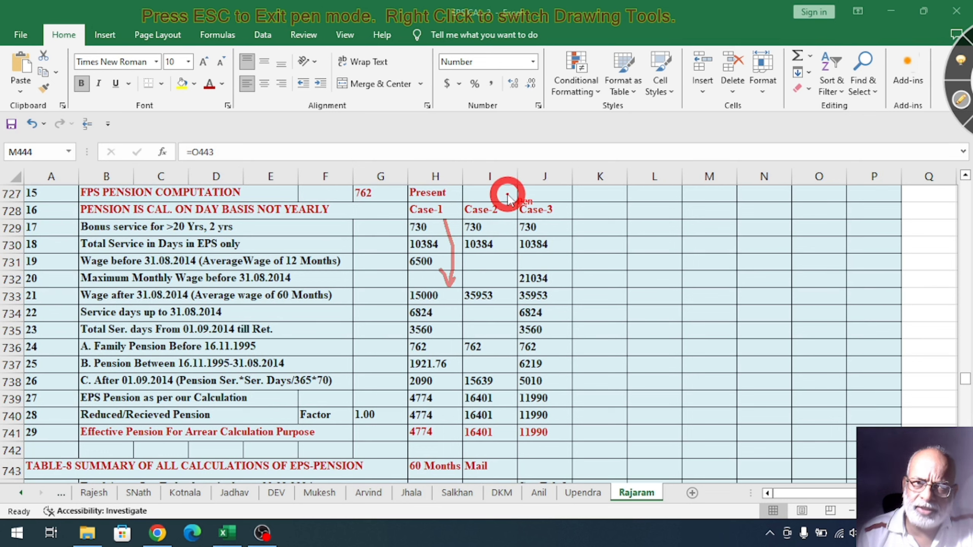
mouse_move(506, 194)
mouse_down()
mouse_move(500, 241)
mouse_move(509, 244)
mouse_up()
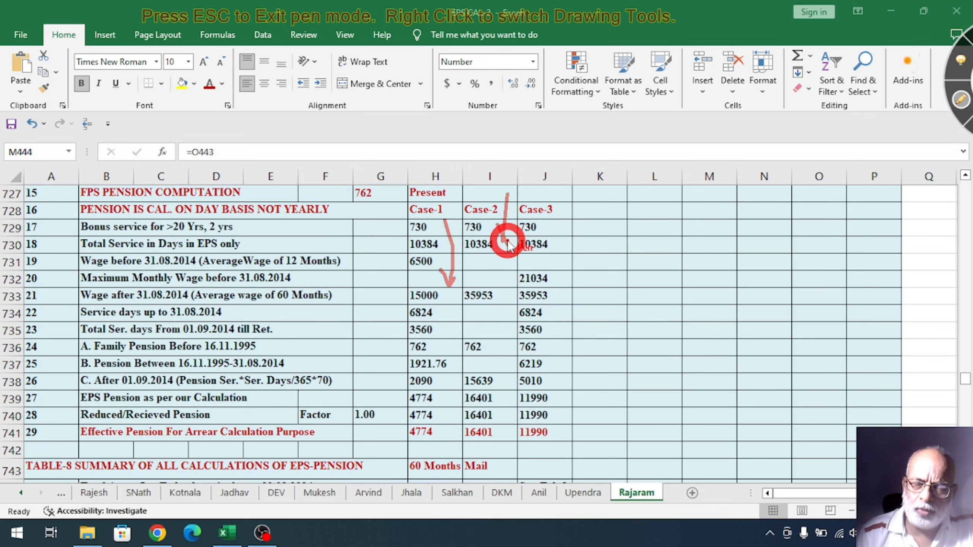
click(617, 247)
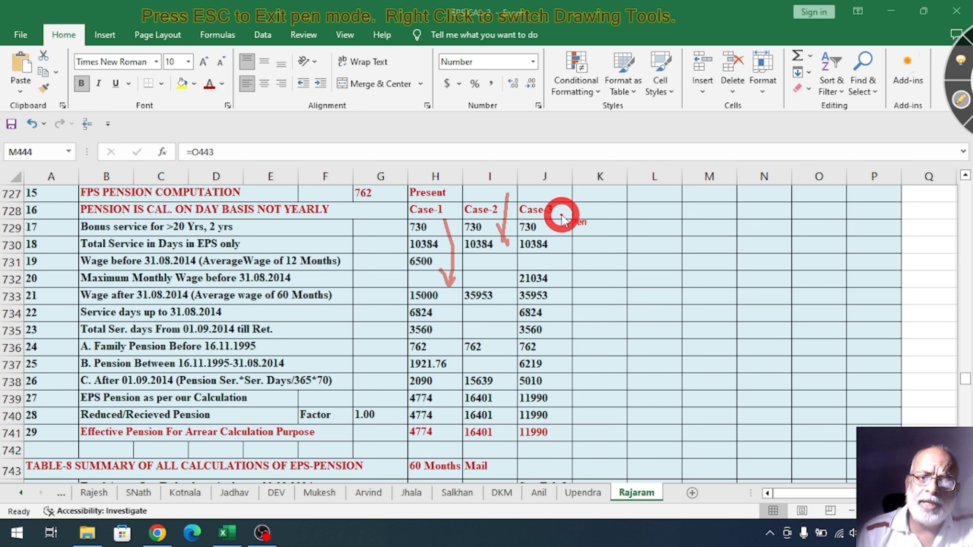
mouse_move(563, 223)
mouse_down()
mouse_move(562, 326)
mouse_move(547, 329)
mouse_move(559, 339)
mouse_move(582, 328)
mouse_up()
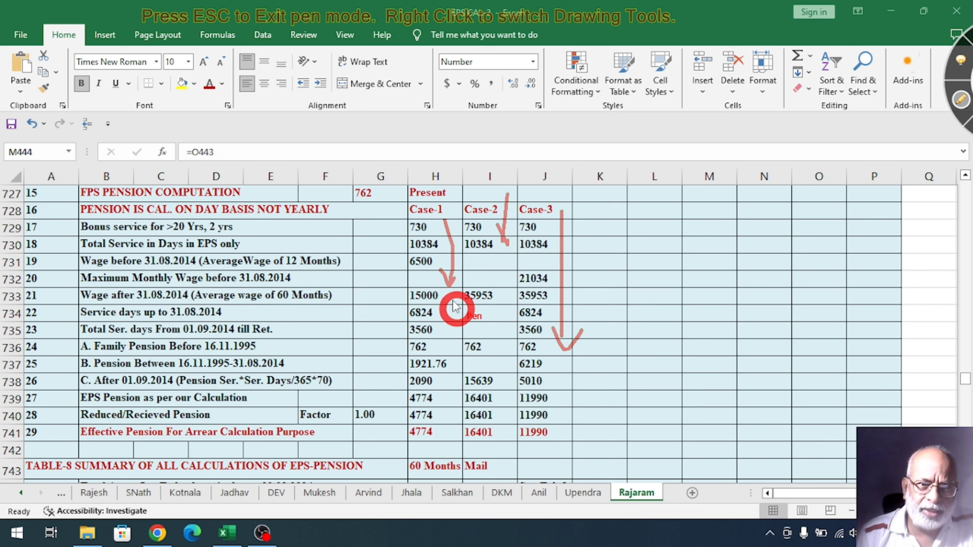
Outline the wage after 31.08.2014 and the effective pension for both Case-1 and Case-2 with the pen.
mouse_move(448, 298)
mouse_down()
mouse_move(428, 278)
mouse_move(387, 283)
mouse_move(452, 304)
mouse_move(405, 323)
mouse_move(432, 303)
mouse_move(428, 313)
mouse_move(406, 303)
mouse_up()
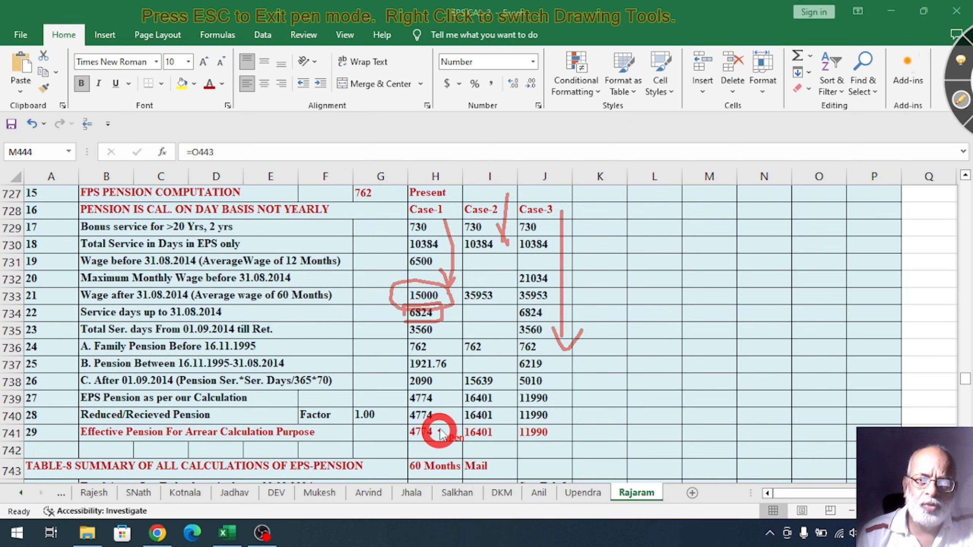
mouse_move(431, 427)
mouse_down()
mouse_move(403, 424)
mouse_move(403, 437)
mouse_move(423, 443)
mouse_move(440, 427)
mouse_move(456, 442)
mouse_up()
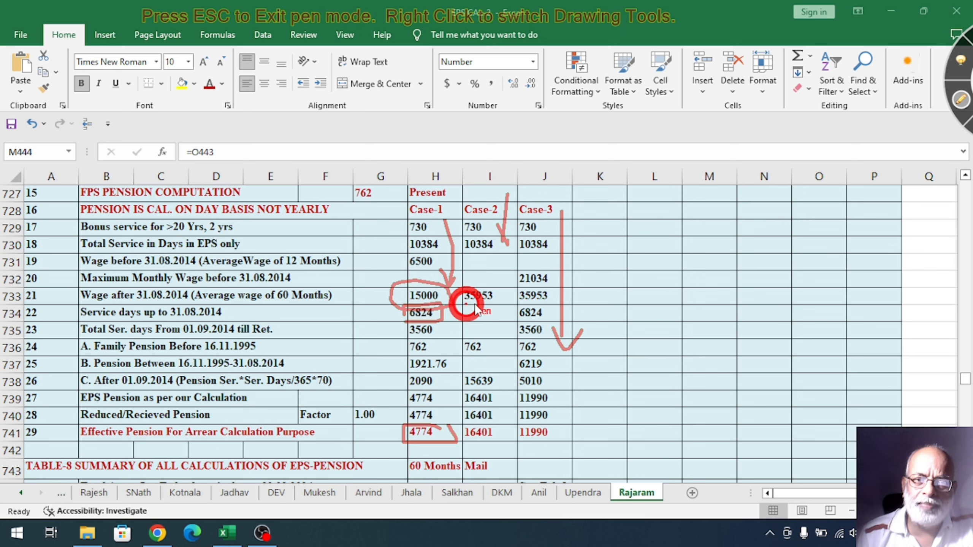
mouse_move(475, 309)
mouse_down()
mouse_move(503, 303)
mouse_move(494, 285)
mouse_move(462, 294)
mouse_up()
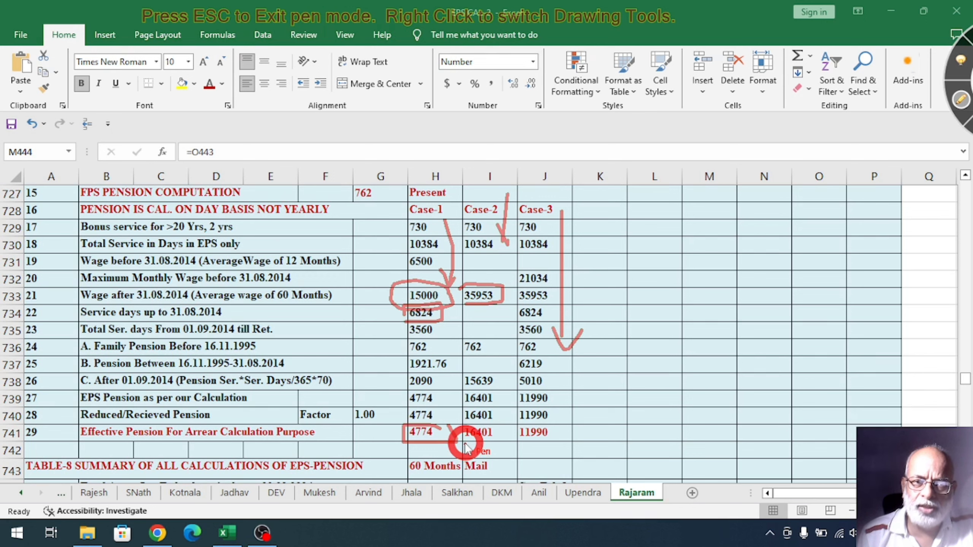
mouse_move(467, 446)
mouse_down()
mouse_move(497, 441)
mouse_move(500, 428)
mouse_move(461, 431)
mouse_up()
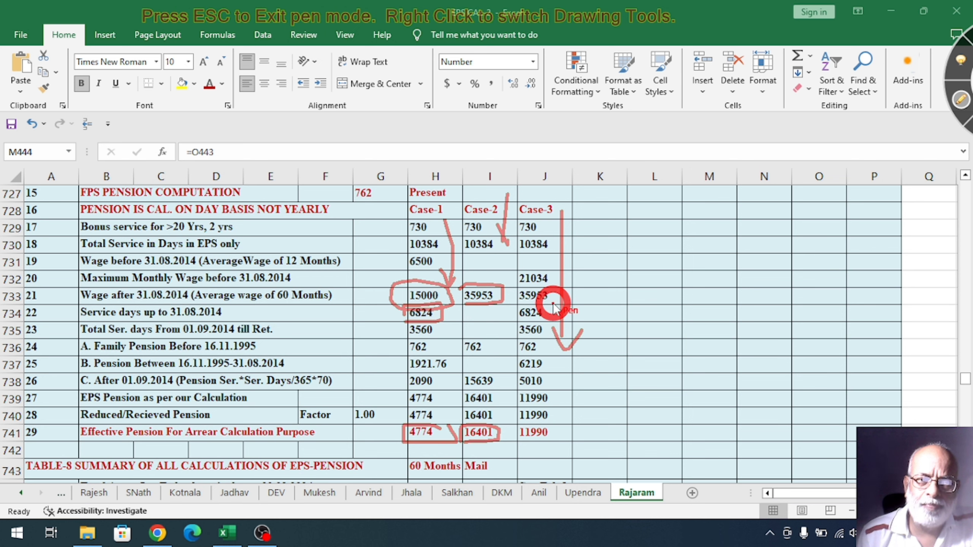
Outline Case-3's two wage values and effective pension, mark its A, B and C pension components, and leave pen mode.
mouse_move(519, 288)
mouse_down()
mouse_move(562, 288)
mouse_move(562, 268)
mouse_move(525, 269)
mouse_move(514, 283)
mouse_up()
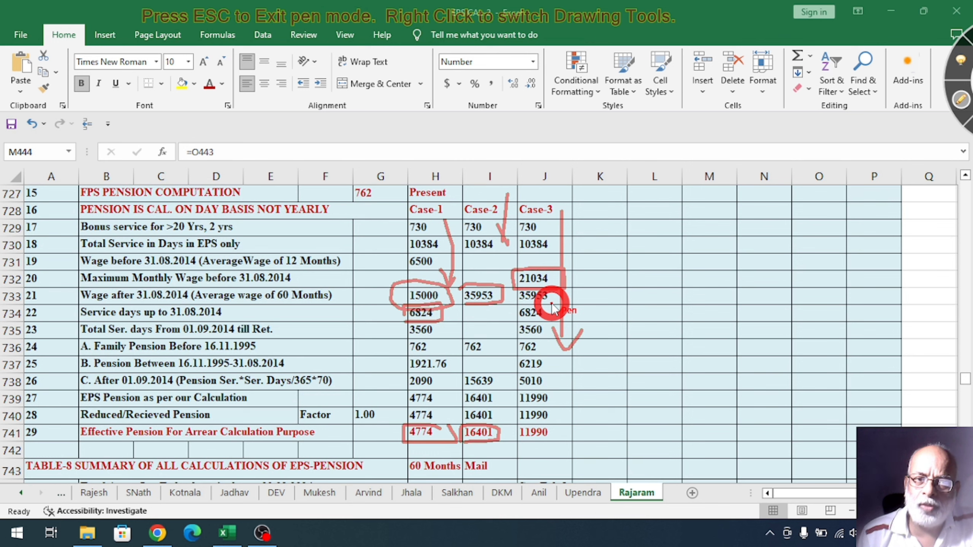
mouse_move(551, 307)
mouse_down()
mouse_move(497, 293)
mouse_move(513, 299)
mouse_up()
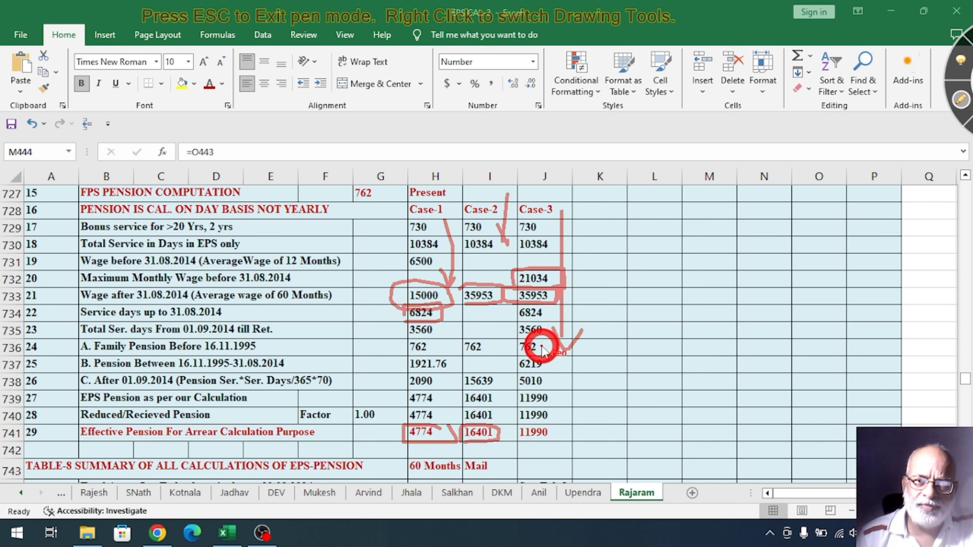
drag(542, 347, 571, 326)
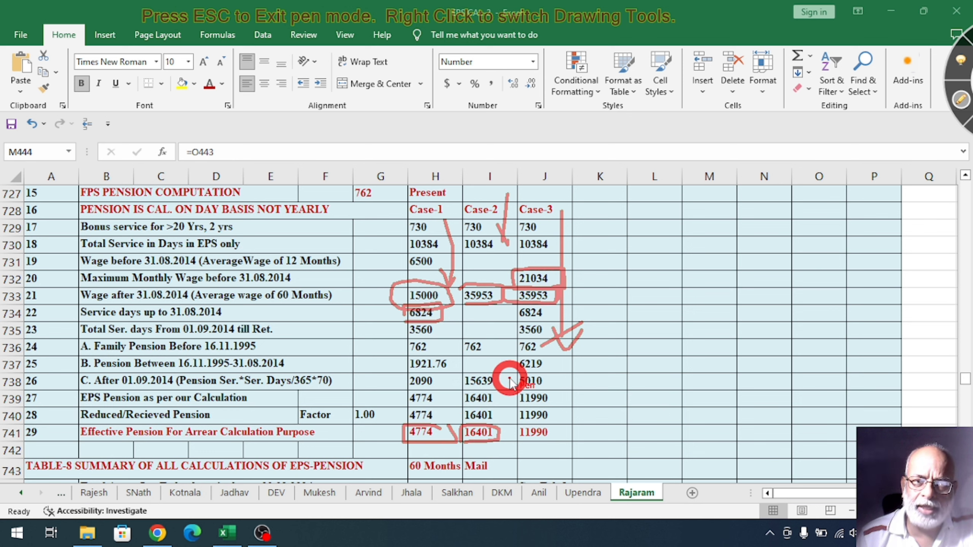
drag(526, 371, 553, 354)
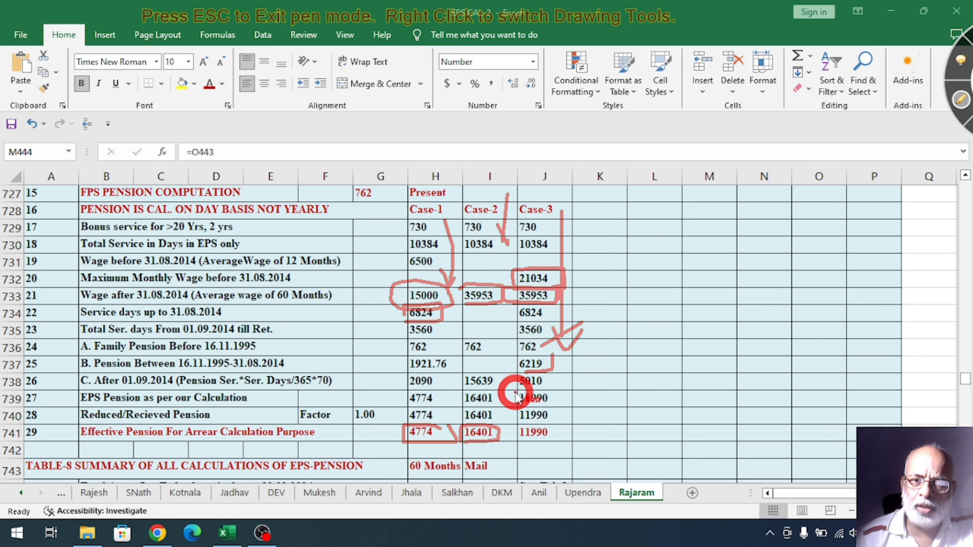
drag(516, 393, 552, 389)
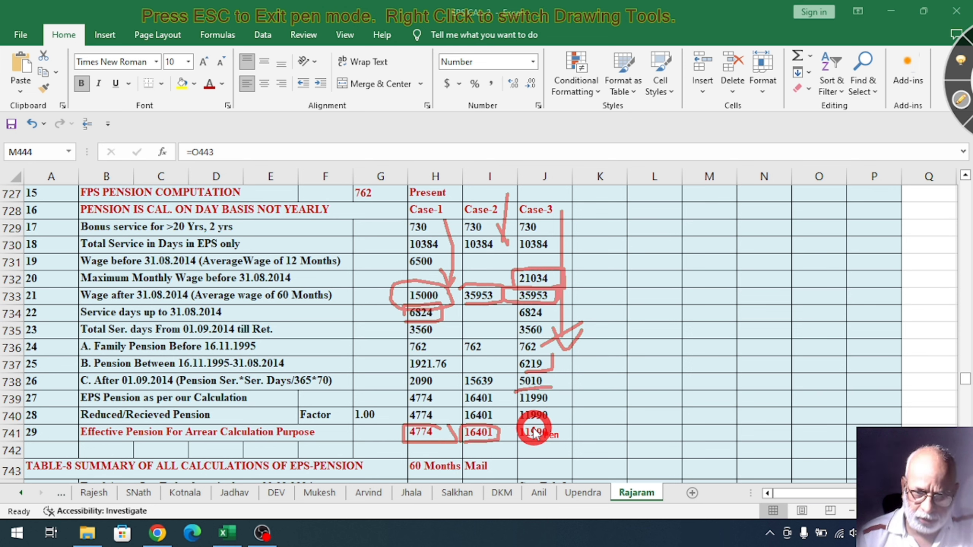
mouse_move(538, 427)
mouse_down()
mouse_move(516, 423)
mouse_move(534, 445)
mouse_move(559, 429)
mouse_up()
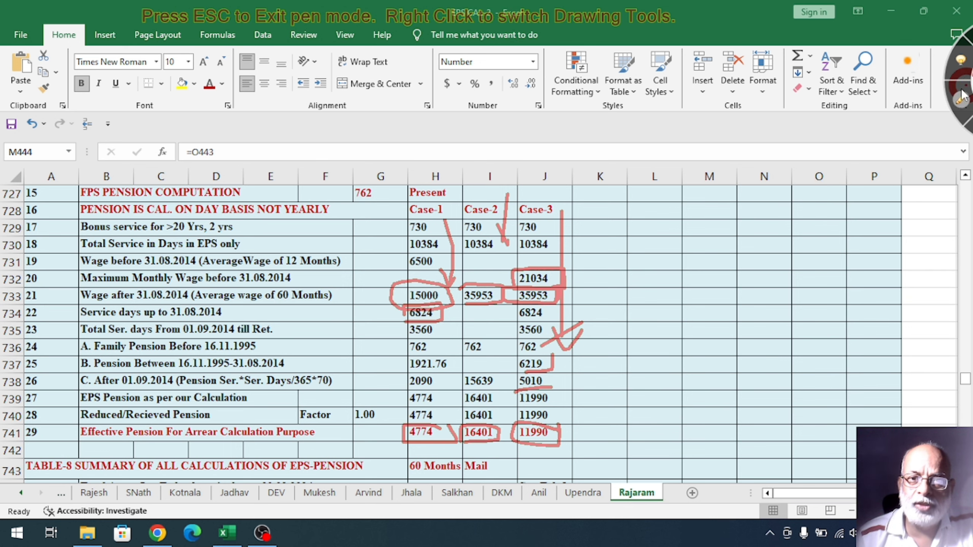
click(960, 100)
Mark Table-8's total amount to be deposited and circle the already deposited money without interest in the 60 Months column.
scroll(763, 353, down, 4)
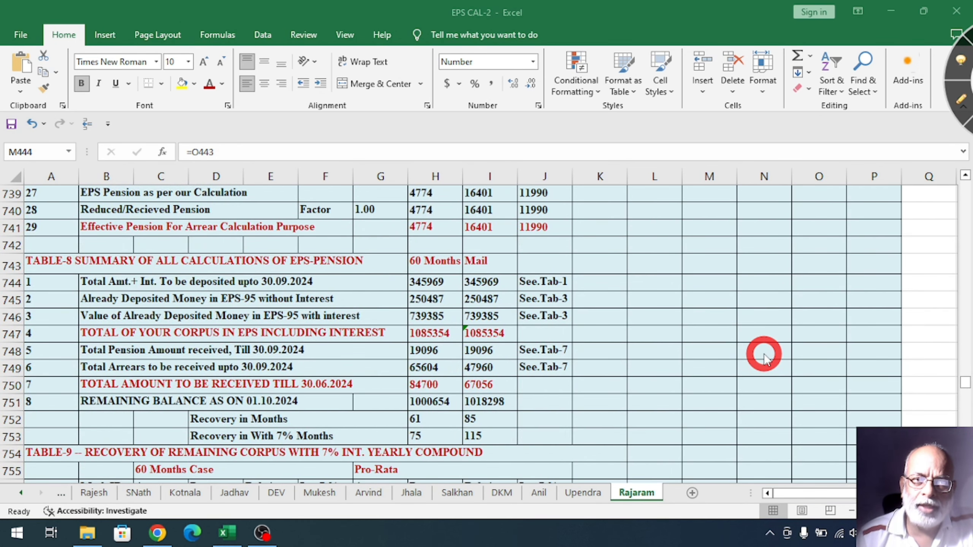
scroll(763, 353, up, 1)
scroll(763, 354, down, 1)
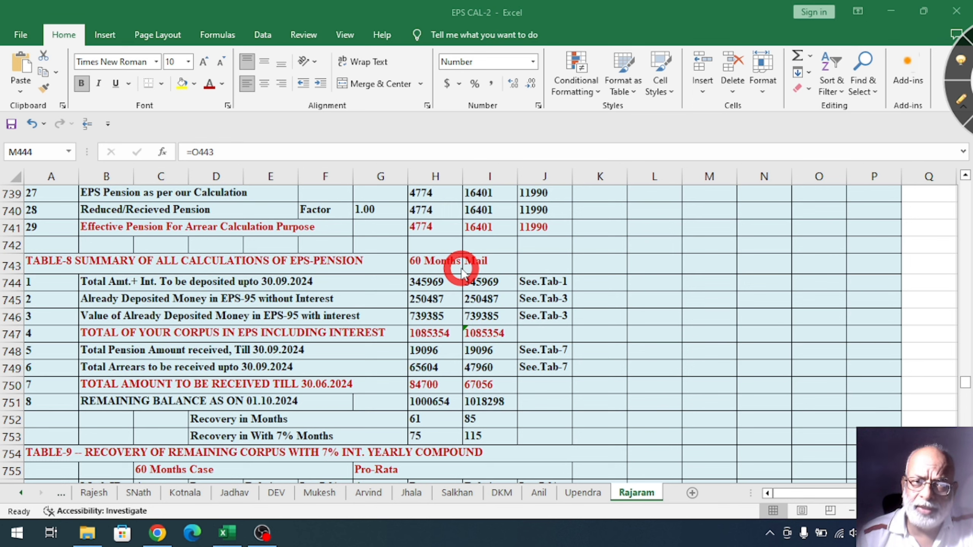
click(959, 101)
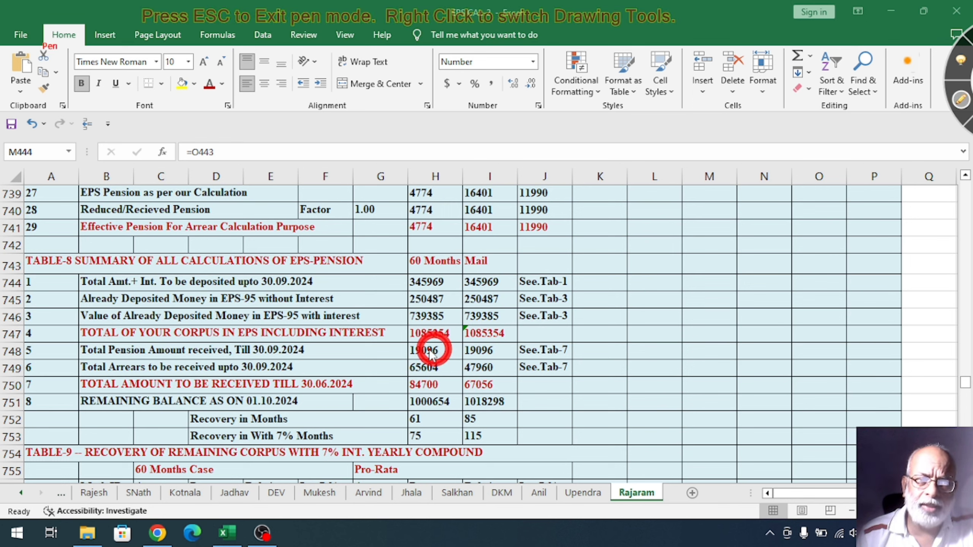
drag(387, 285, 467, 255)
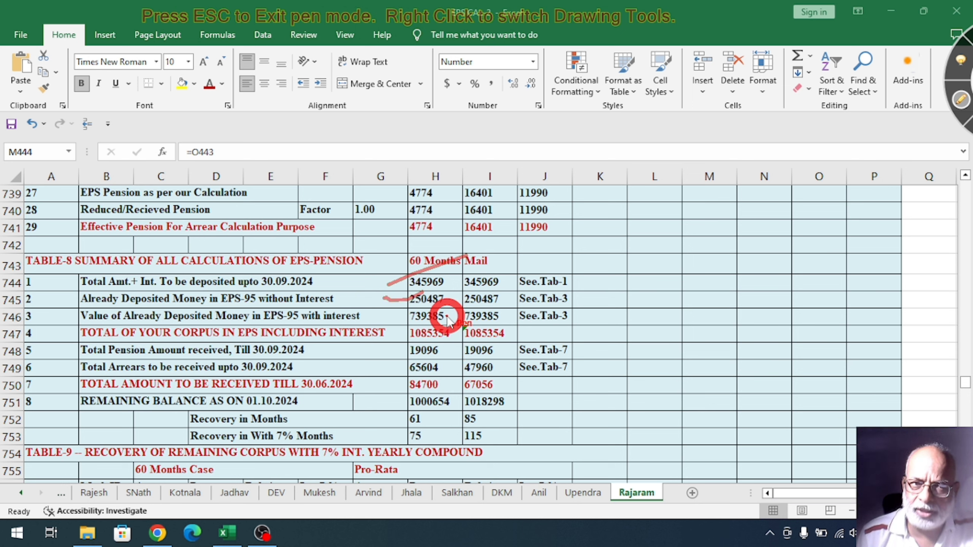
drag(383, 297, 421, 292)
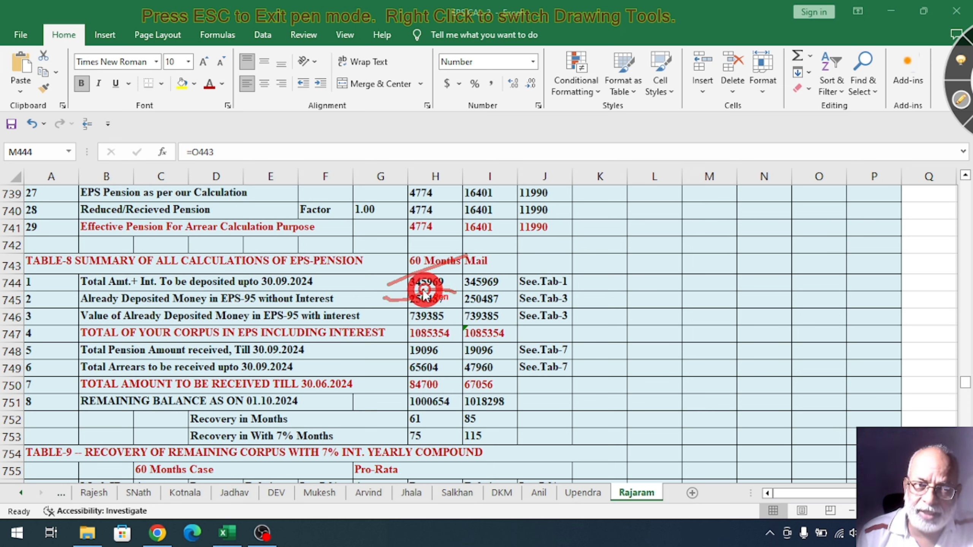
drag(446, 305, 431, 288)
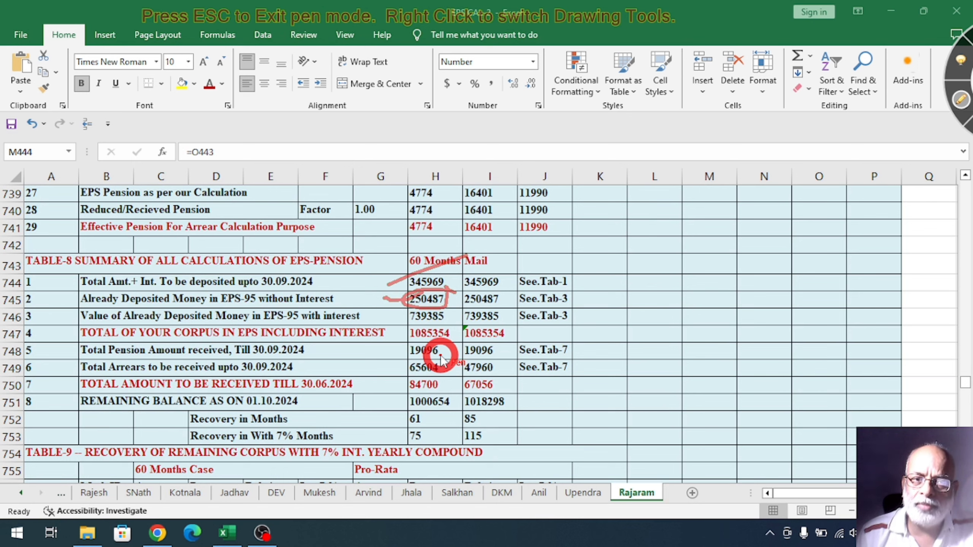
Circle the total corpus including interest in both Table-8 columns and tick the Mail column's amount to be deposited.
mouse_move(459, 332)
mouse_down()
mouse_move(446, 317)
mouse_move(412, 339)
mouse_move(456, 341)
mouse_move(456, 318)
mouse_up()
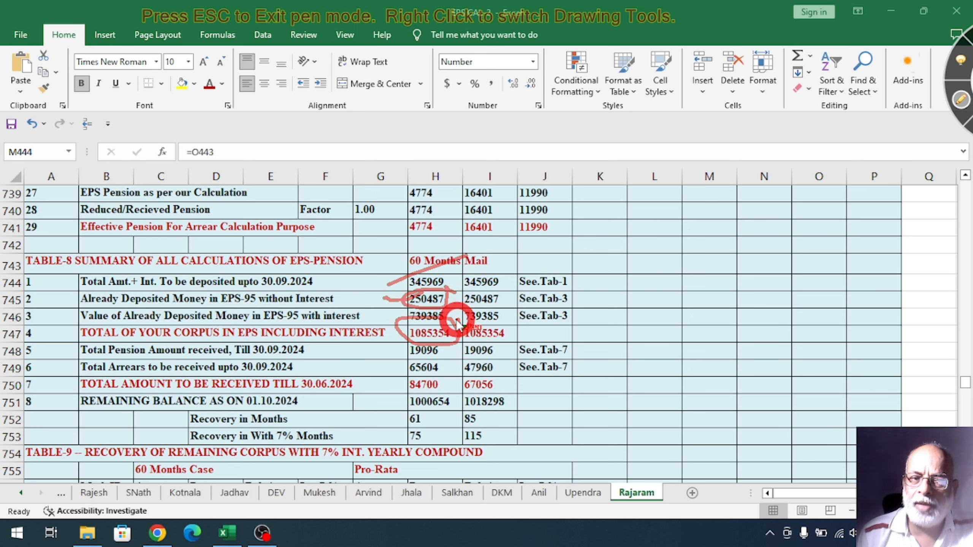
mouse_move(530, 333)
mouse_down()
mouse_move(473, 322)
mouse_move(458, 338)
mouse_move(514, 347)
mouse_move(532, 337)
mouse_up()
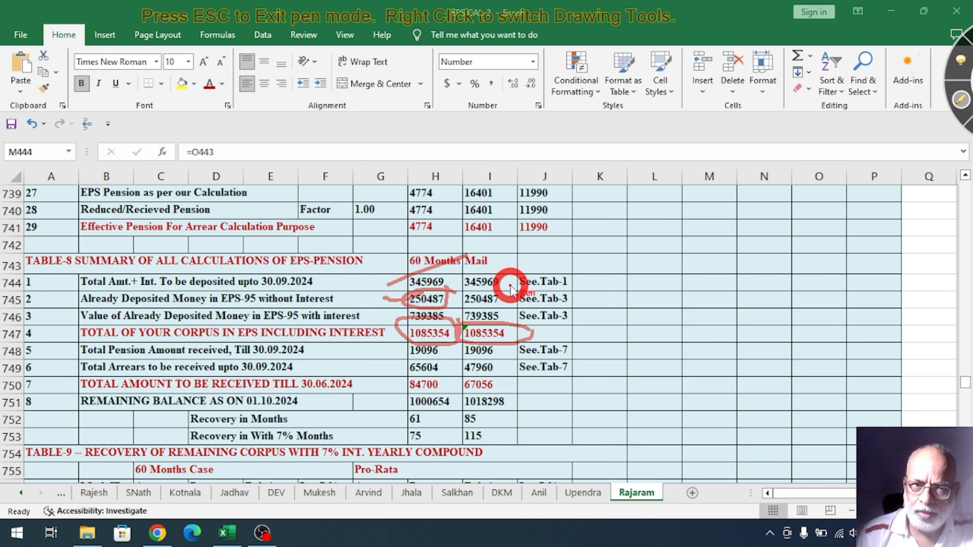
drag(508, 283, 537, 247)
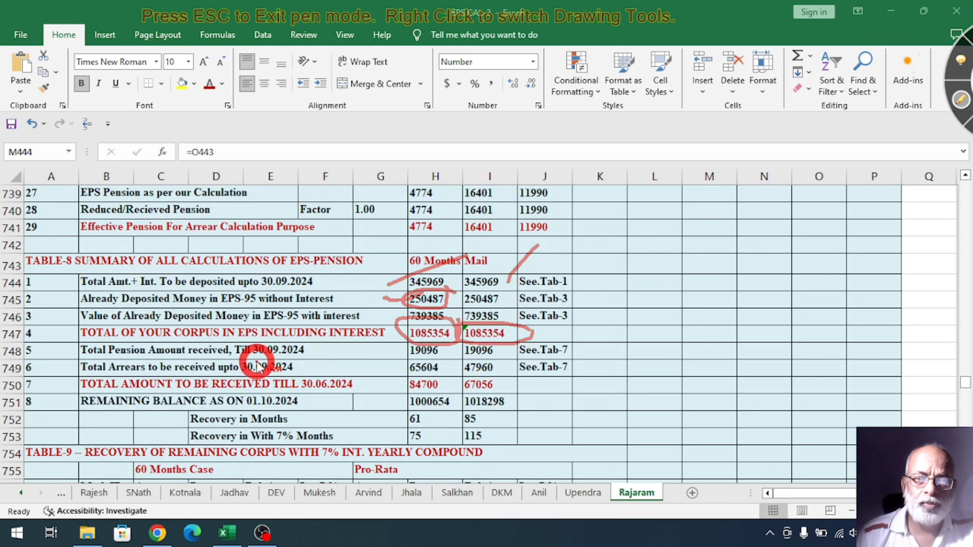
Underline the 30.09.2024 dates and 60 Months pension received, circle both total arrears values in Table-8, and leave pen mode.
drag(254, 356, 316, 356)
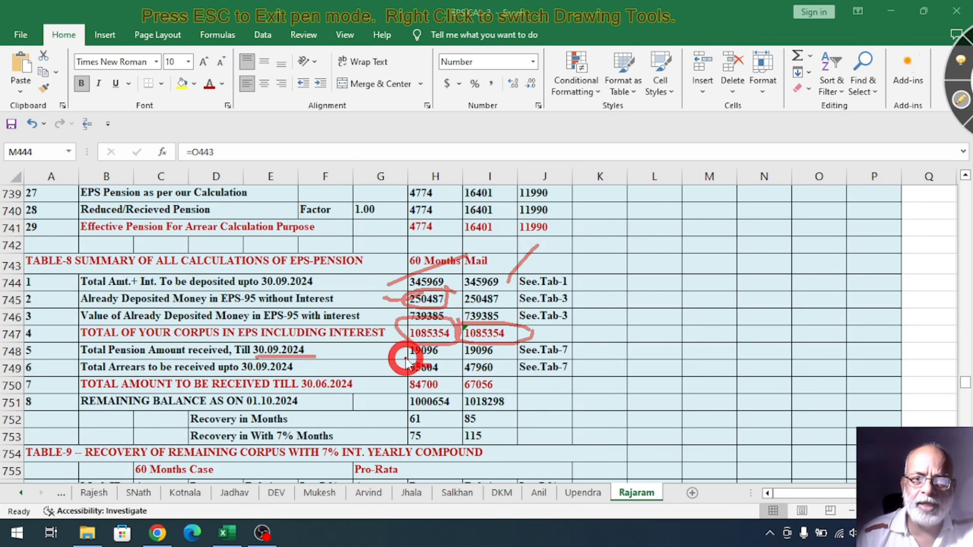
drag(406, 360, 439, 360)
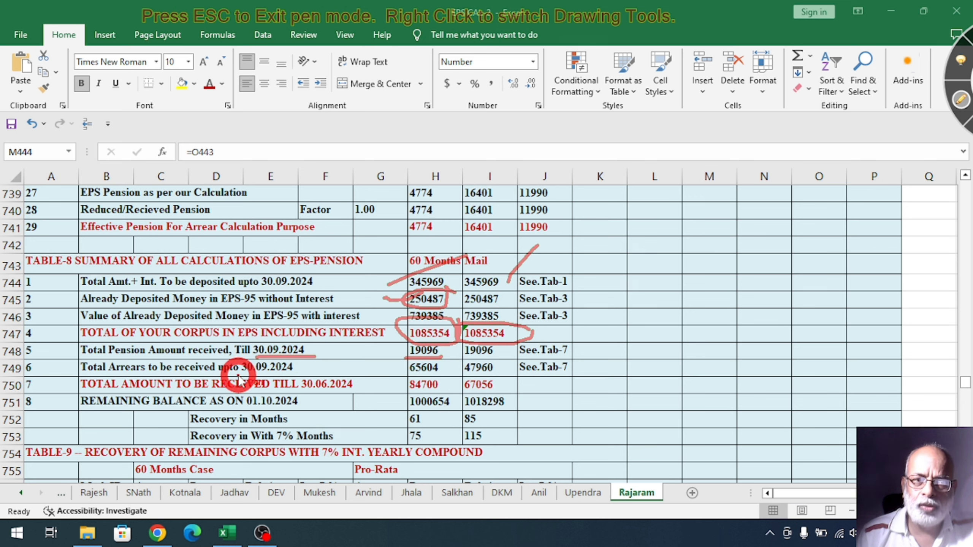
drag(238, 376, 302, 377)
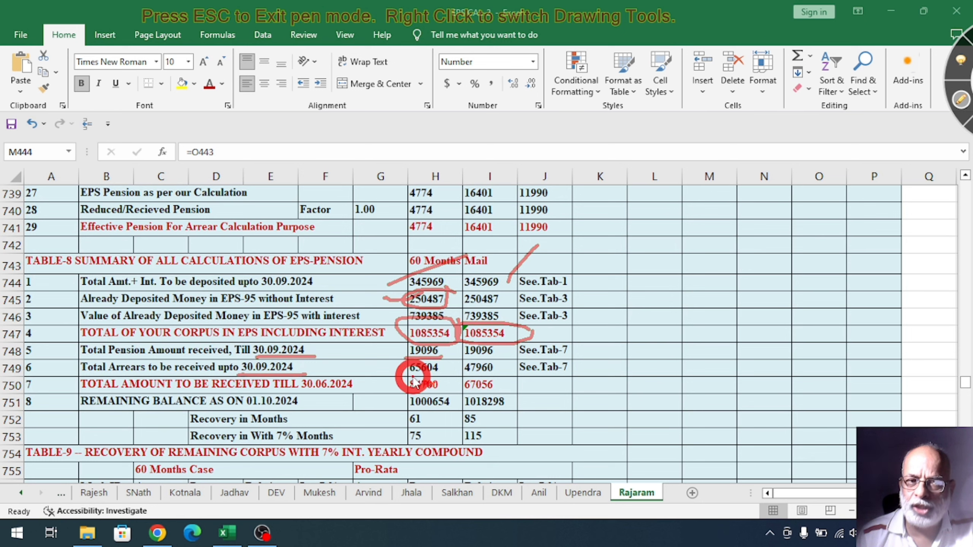
mouse_move(414, 381)
mouse_down()
mouse_move(450, 375)
mouse_move(452, 362)
mouse_move(404, 360)
mouse_move(405, 376)
mouse_up()
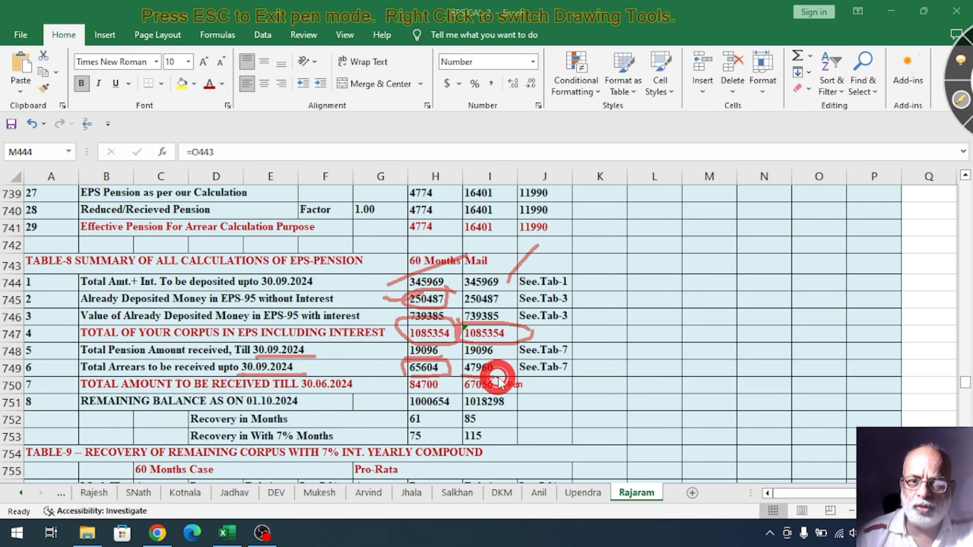
mouse_move(499, 380)
mouse_down()
mouse_move(477, 354)
mouse_move(459, 361)
mouse_move(462, 377)
mouse_up()
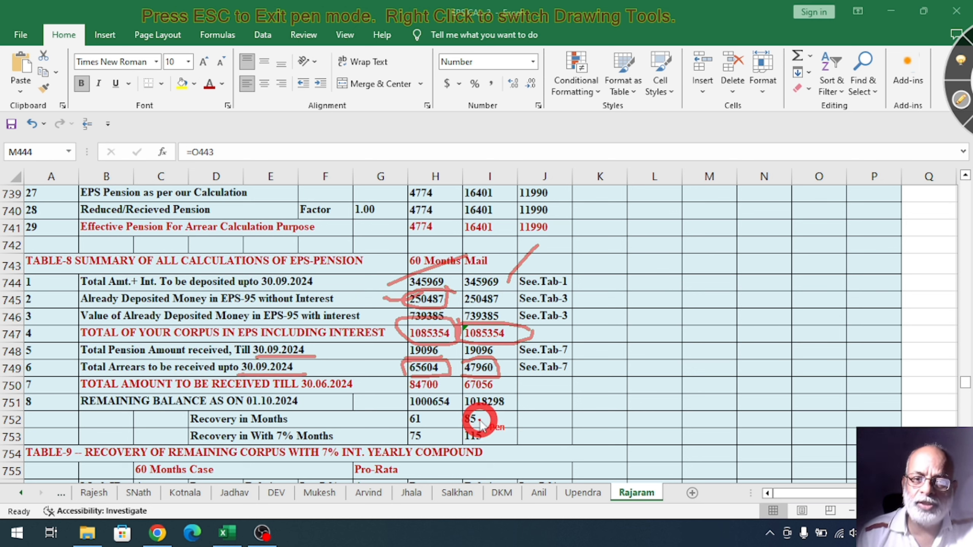
click(961, 100)
Circle the Recovery in Months and Recovery in With 7% Months values in Table-8's 60 Months column with the pen.
scroll(492, 377, down, 1)
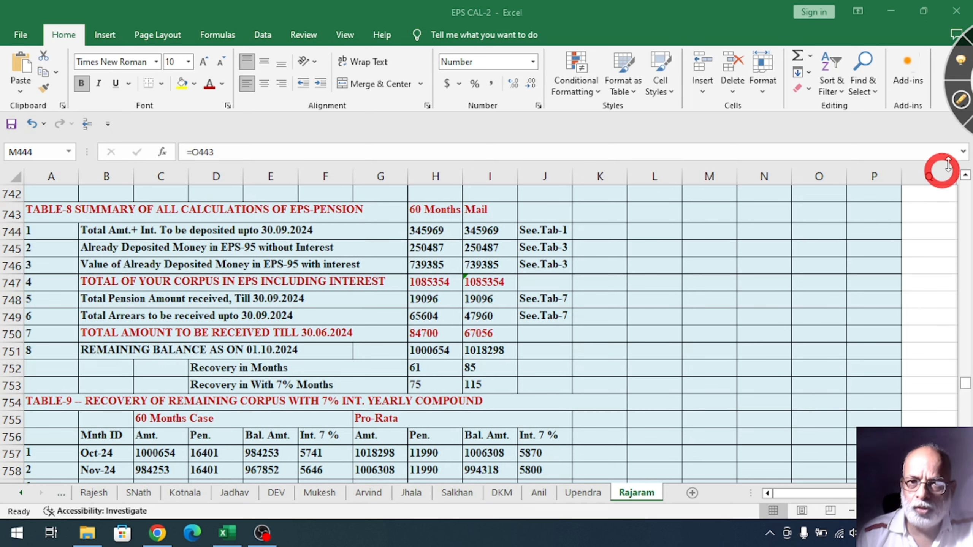
click(959, 100)
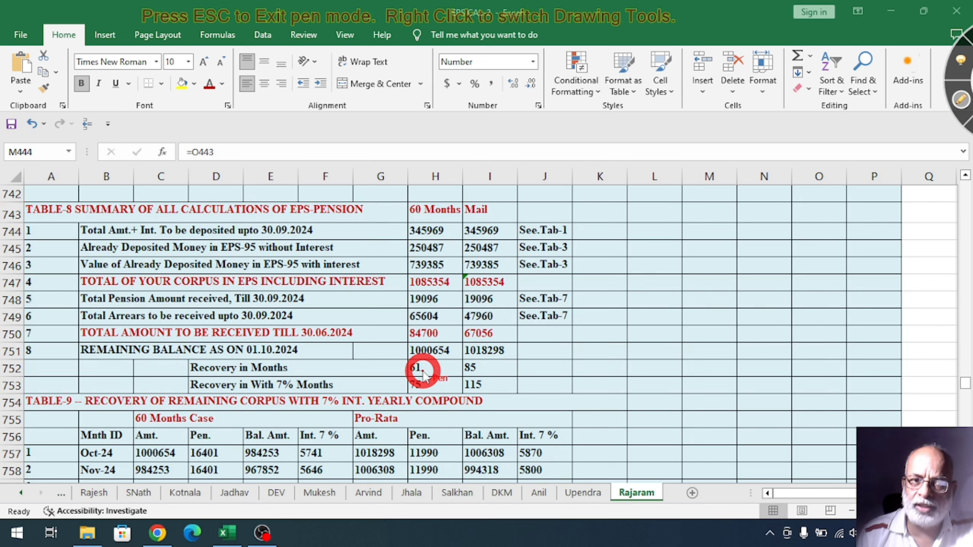
mouse_move(428, 354)
mouse_down()
mouse_move(398, 364)
mouse_move(422, 375)
mouse_move(428, 363)
mouse_up()
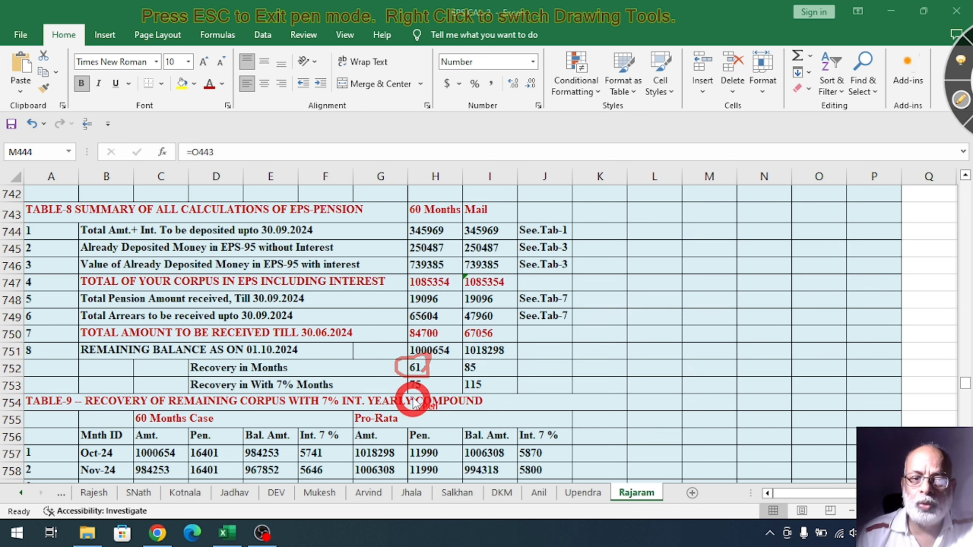
drag(423, 385, 426, 367)
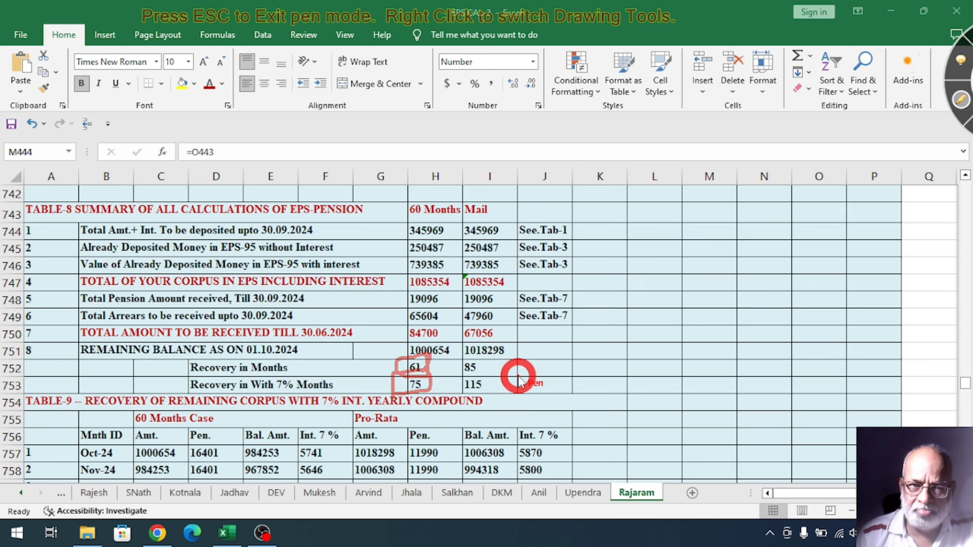
Circle the Recovery in Months and Recovery in With 7% Months values in Table-8's Mail column, and leave pen mode.
mouse_move(499, 379)
mouse_down()
mouse_move(457, 377)
mouse_move(491, 360)
mouse_move(458, 362)
mouse_up()
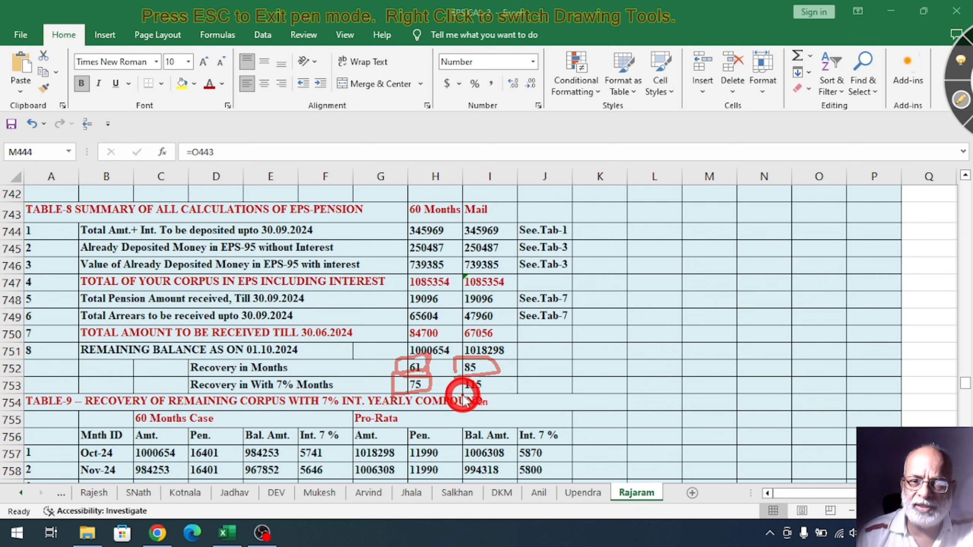
mouse_move(464, 400)
mouse_down()
mouse_move(486, 390)
mouse_move(487, 375)
mouse_move(462, 376)
mouse_move(457, 397)
mouse_up()
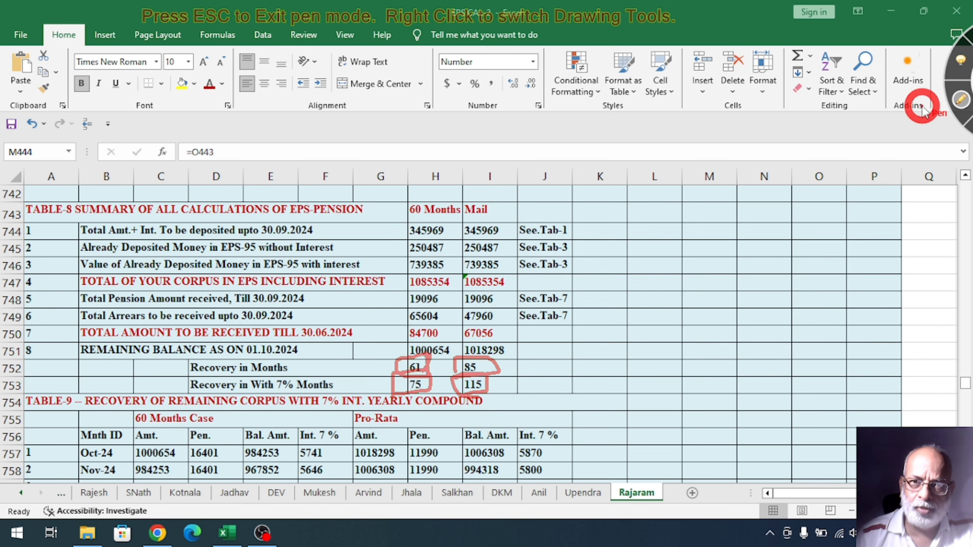
click(961, 100)
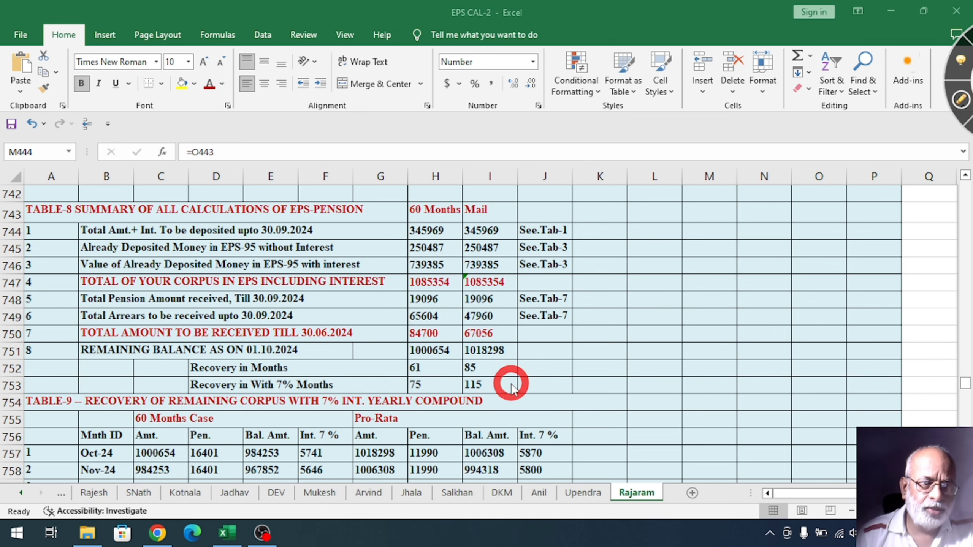
Examine Table-9's month-by-month corpus recovery for the 60 Months Case and Pro-Rata through its last row, Apr-34.
scroll(508, 383, down, 2)
scroll(508, 395, down, 1)
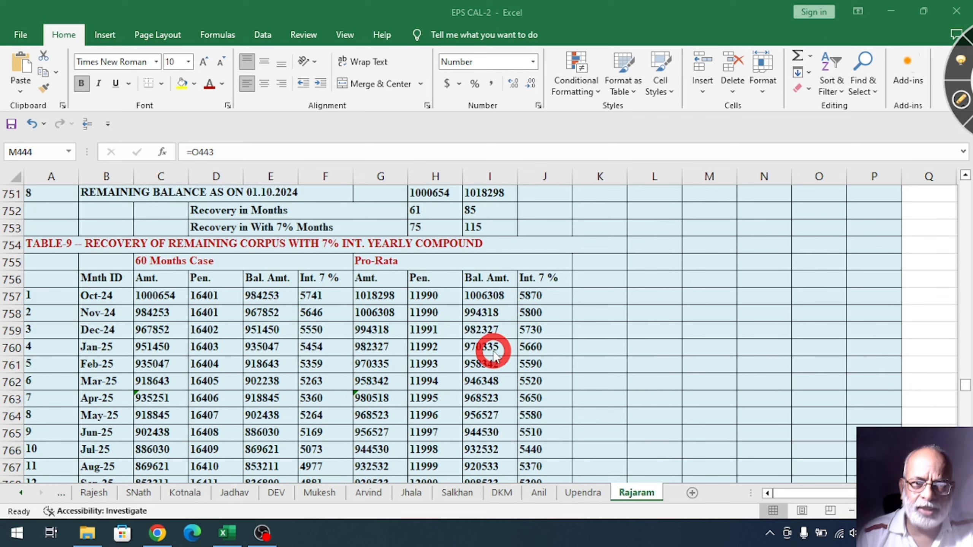
scroll(494, 355, down, 13)
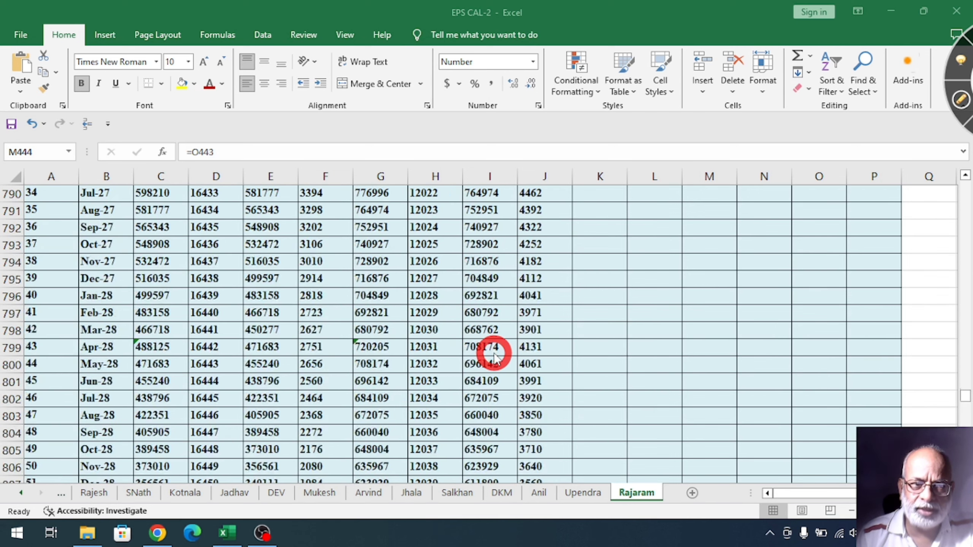
scroll(494, 355, down, 11)
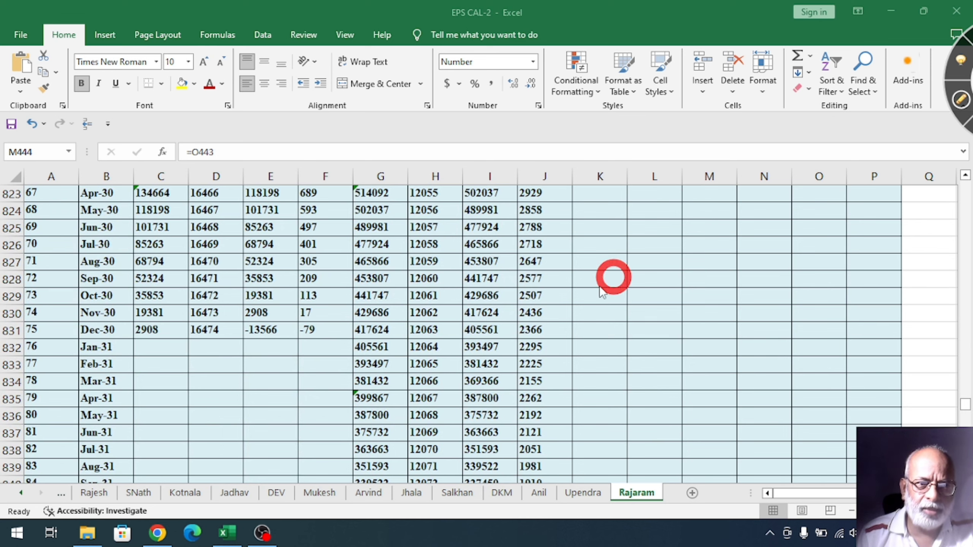
scroll(485, 446, down, 10)
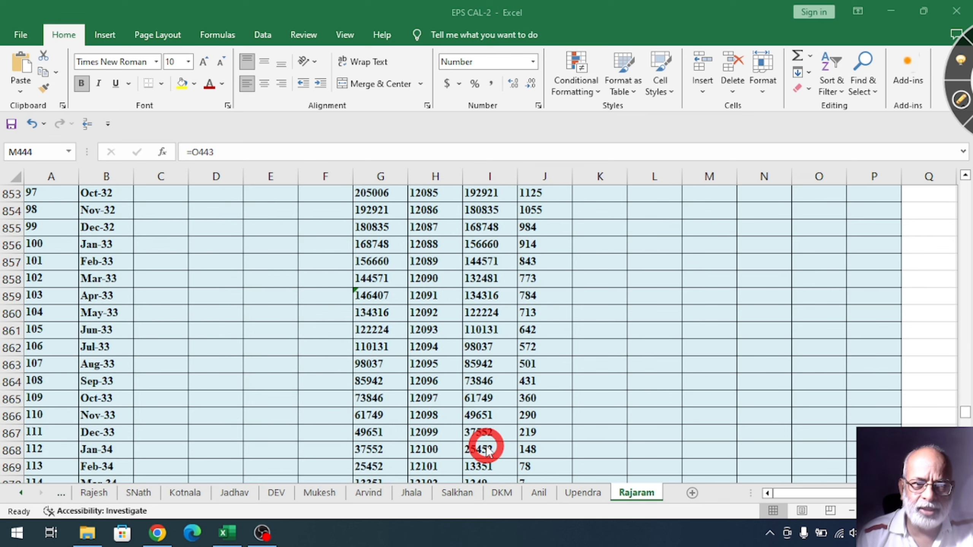
scroll(486, 449, down, 2)
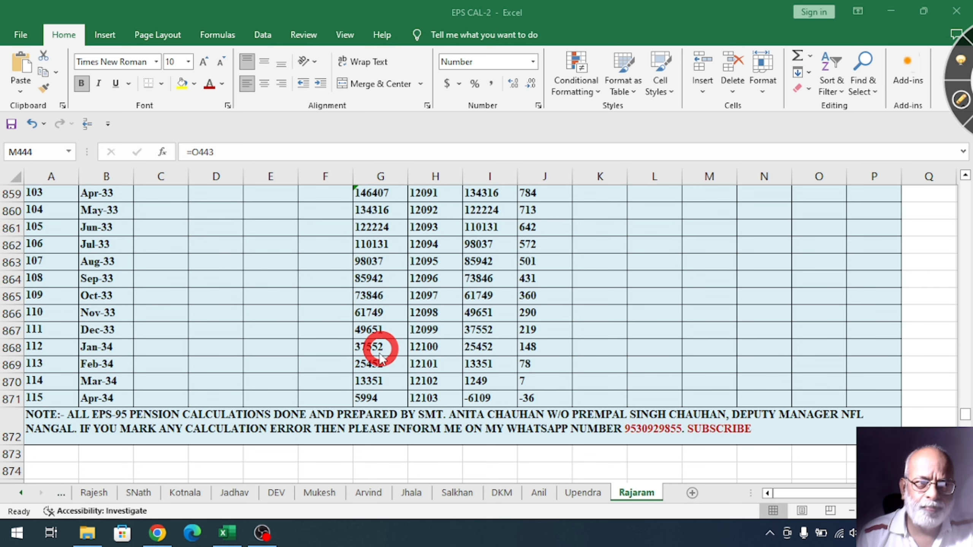
scroll(380, 391, up, 3)
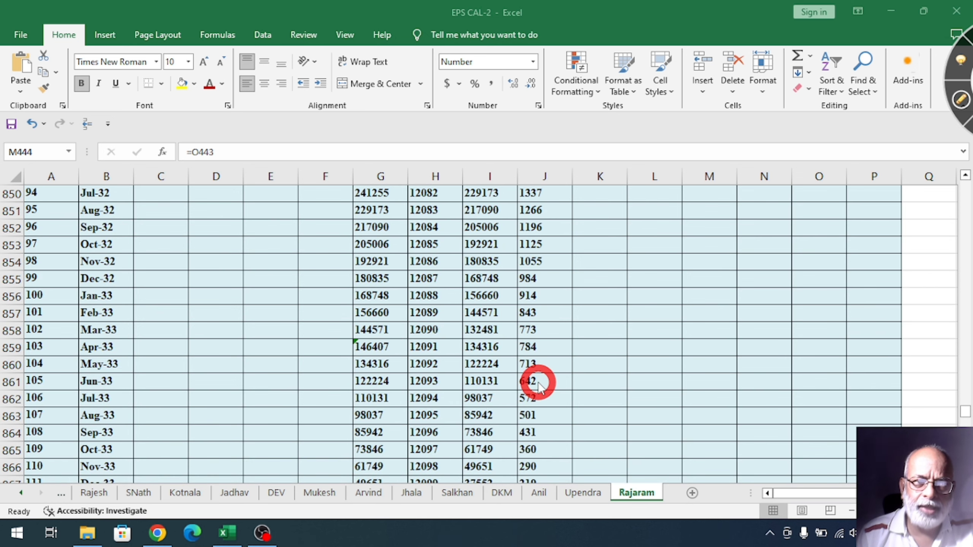
scroll(540, 387, up, 1)
scroll(539, 385, up, 1)
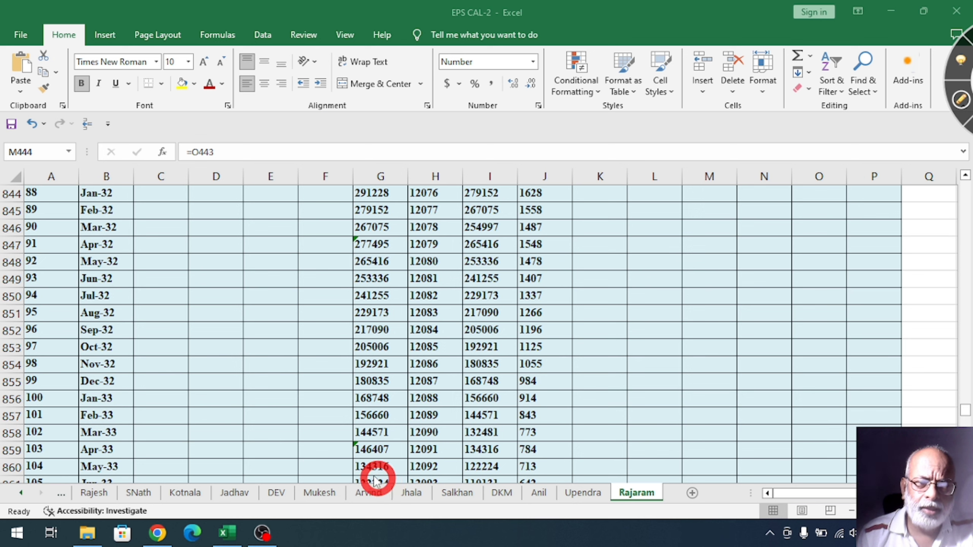
Show the cell references of the Apr-33 Pro-Rata amount formula in G859, and circle the cell and its formula with the pen.
click(370, 452)
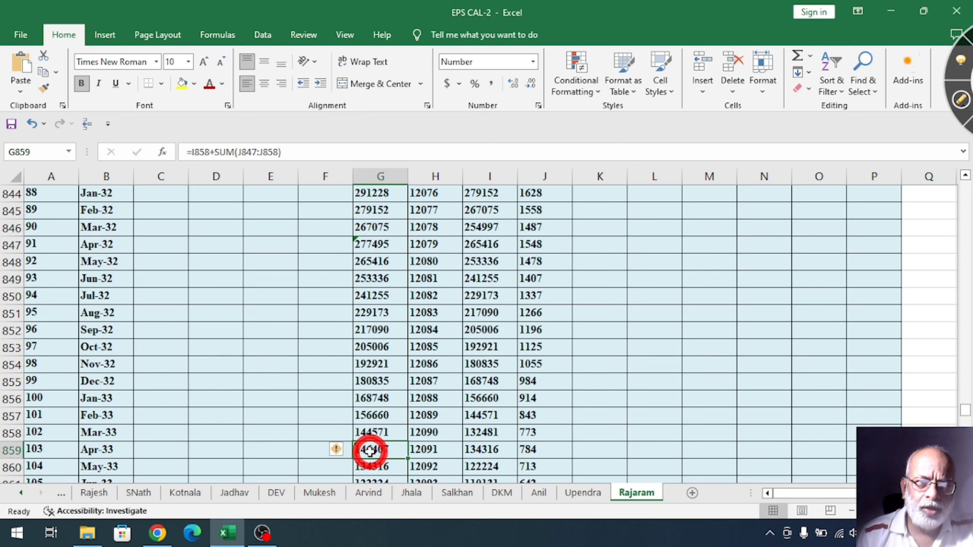
click(295, 153)
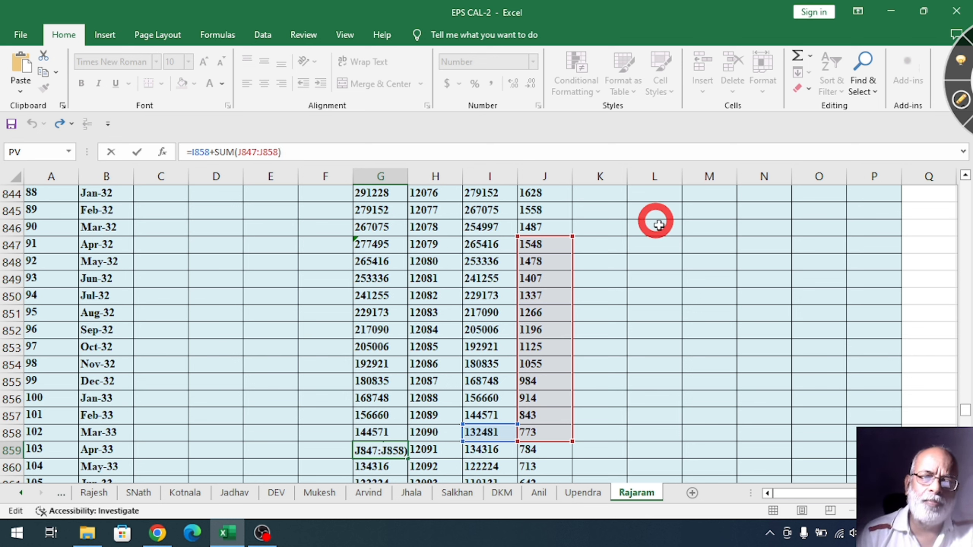
click(961, 99)
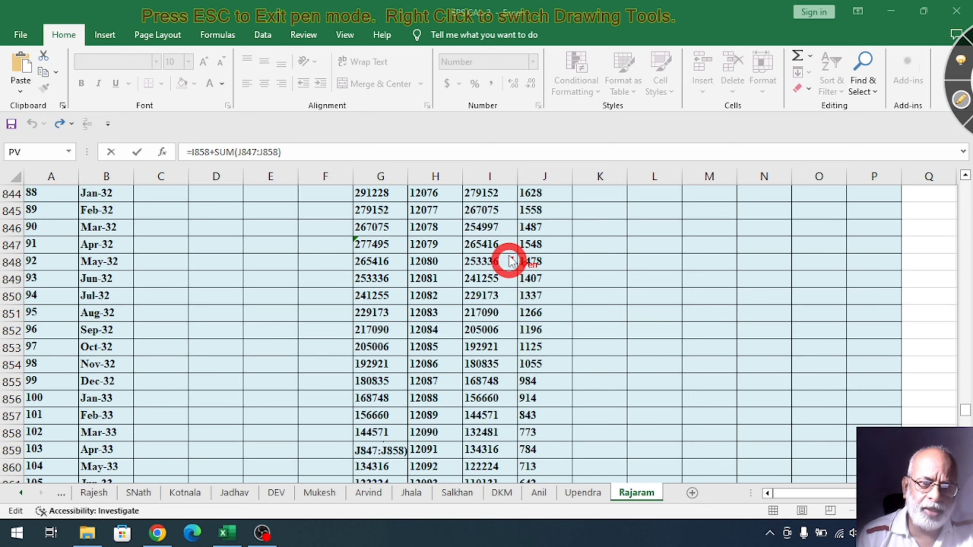
mouse_move(412, 442)
mouse_down()
mouse_move(330, 463)
mouse_move(499, 446)
mouse_move(331, 441)
mouse_up()
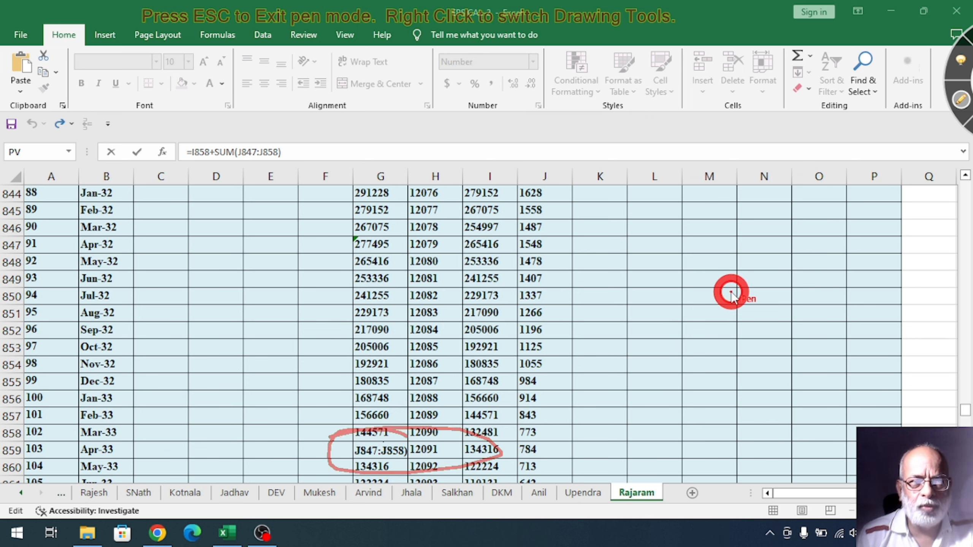
mouse_move(200, 157)
mouse_down()
mouse_move(289, 152)
mouse_move(200, 141)
mouse_move(174, 157)
mouse_move(318, 165)
mouse_up()
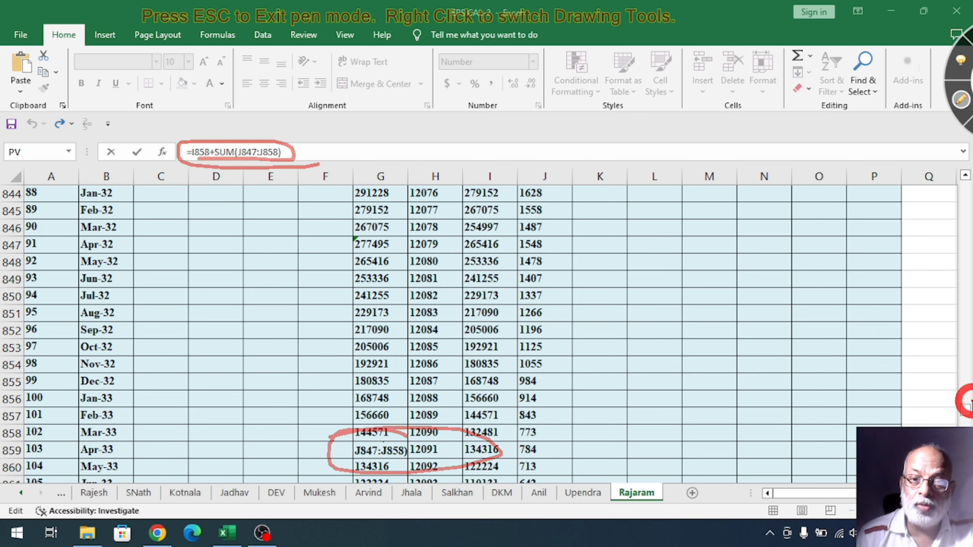
click(960, 99)
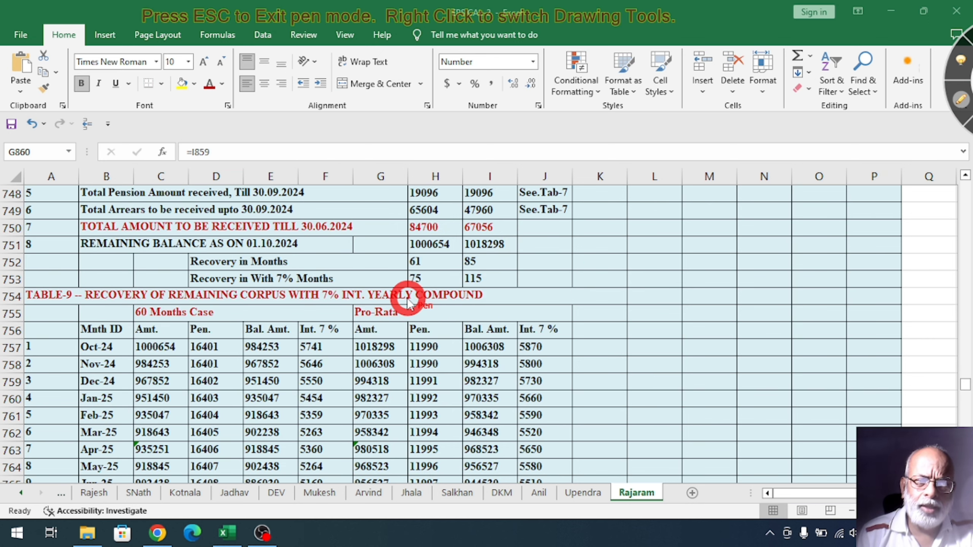
Circle the block of four recovery-month values in Table-8 and the Mail value with 7% interest, and leave pen mode.
mouse_move(406, 298)
mouse_down()
mouse_move(508, 293)
mouse_move(491, 245)
mouse_move(426, 243)
mouse_move(402, 278)
mouse_move(417, 294)
mouse_up()
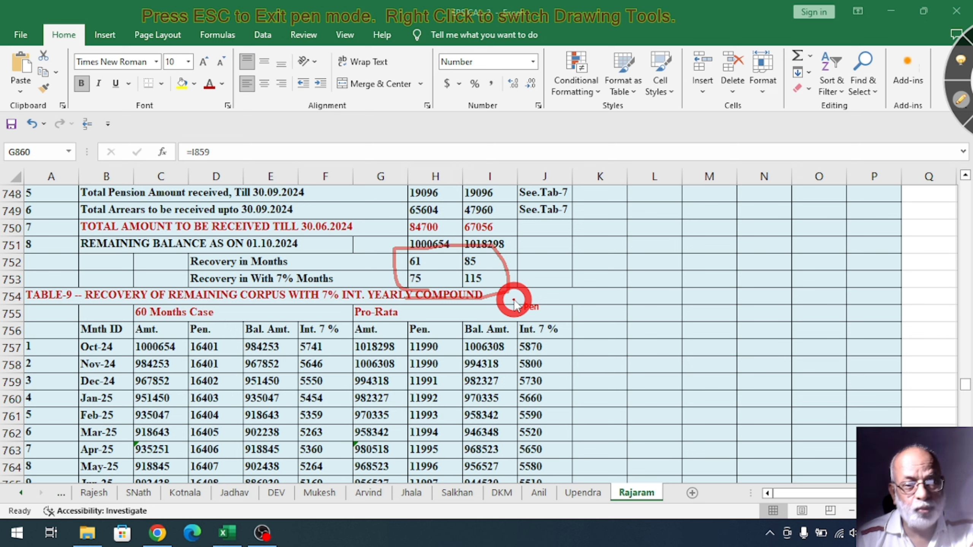
mouse_move(514, 303)
mouse_down()
mouse_move(493, 278)
mouse_move(437, 274)
mouse_move(442, 287)
mouse_move(493, 280)
mouse_move(492, 270)
mouse_up()
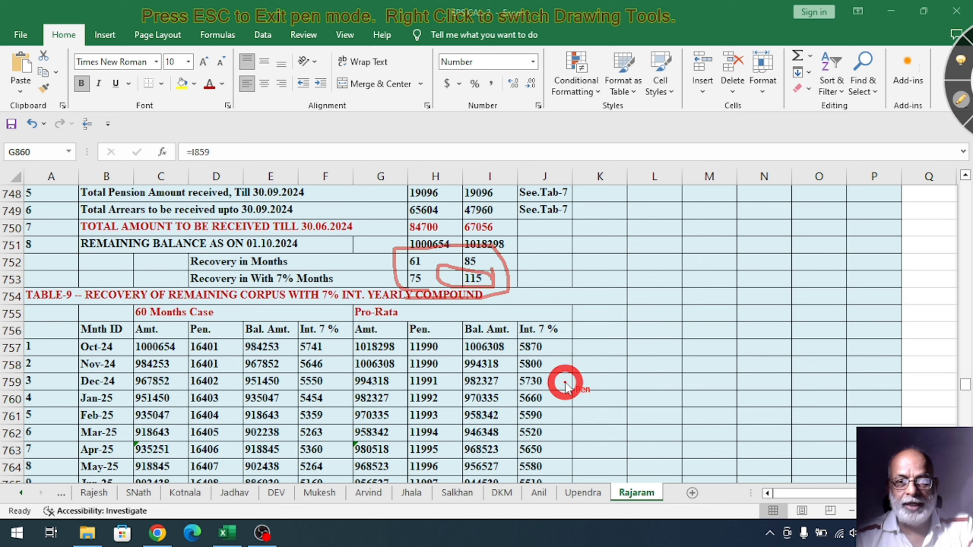
click(960, 100)
Review Table-9's full recovery schedule, the pension computation for the three cases, and the Table-8 summary.
scroll(518, 399, down, 11)
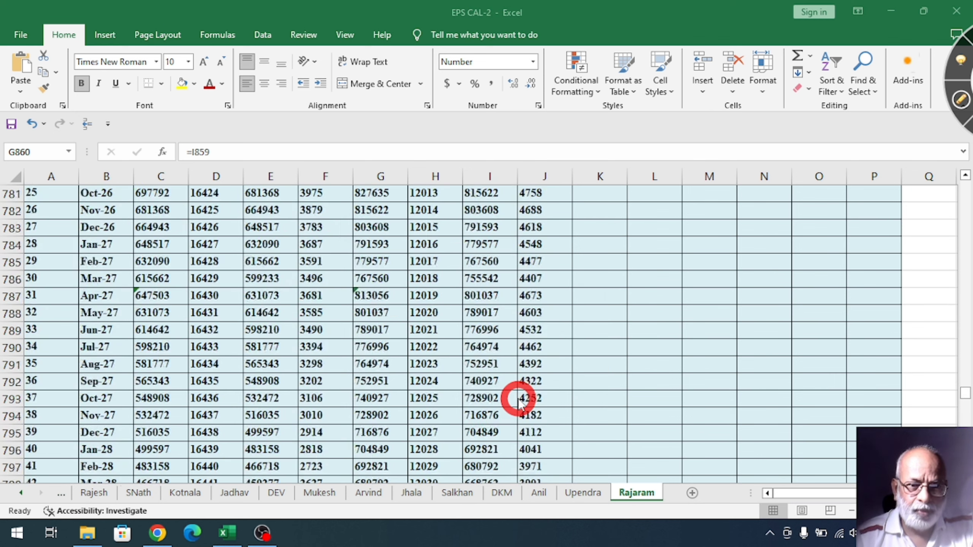
scroll(518, 398, down, 15)
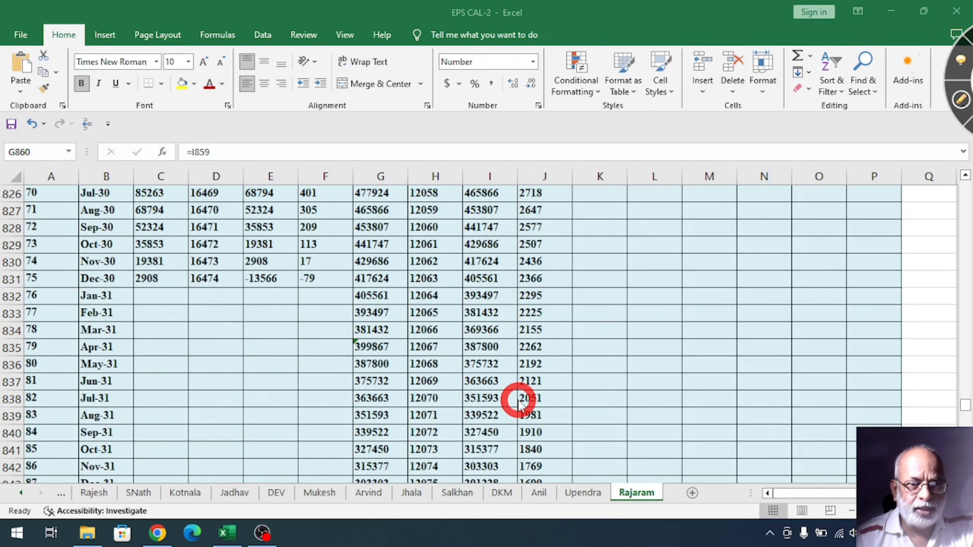
scroll(518, 399, down, 13)
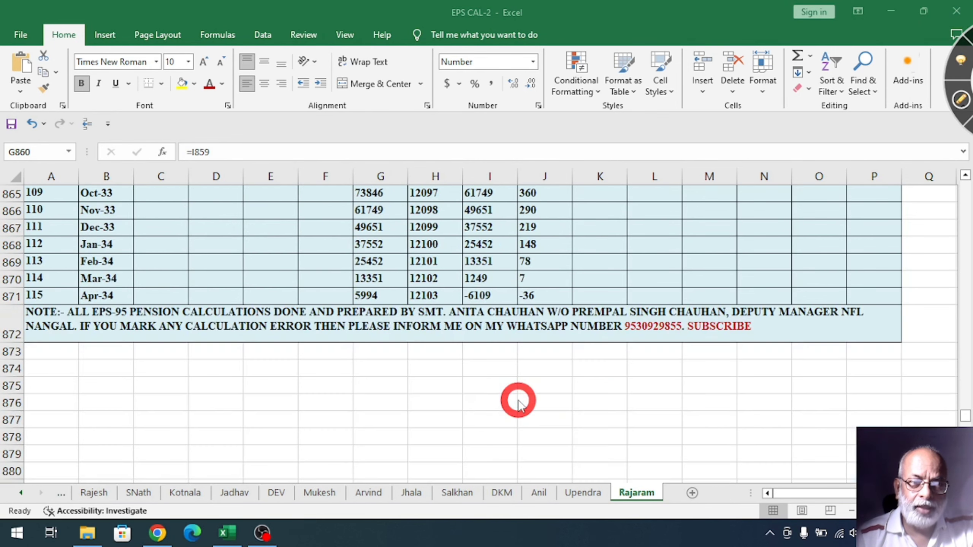
scroll(518, 402, up, 1)
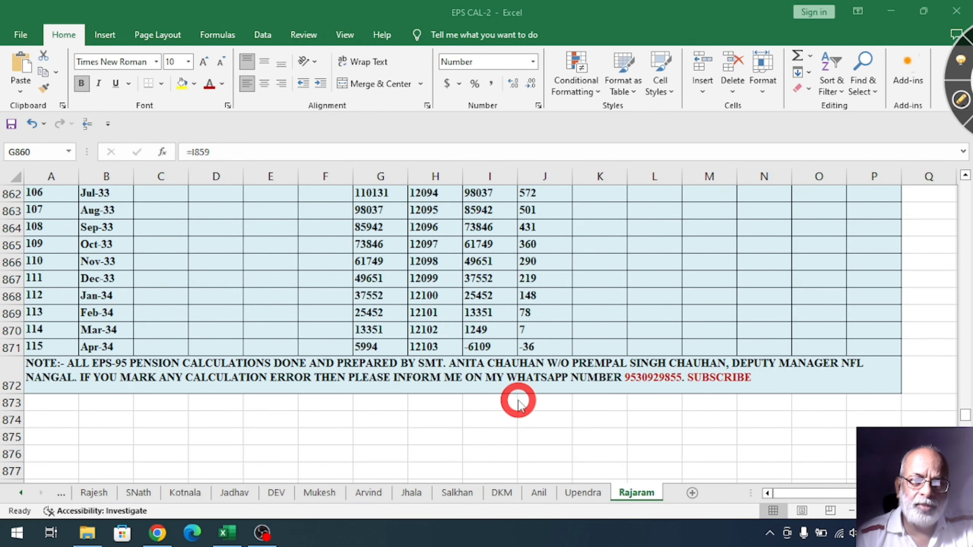
scroll(518, 401, up, 15)
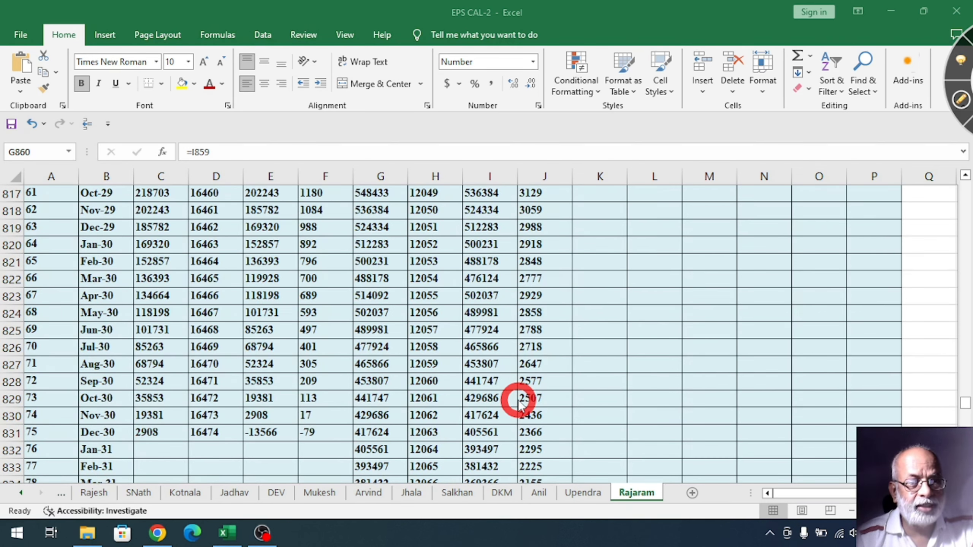
scroll(518, 401, up, 20)
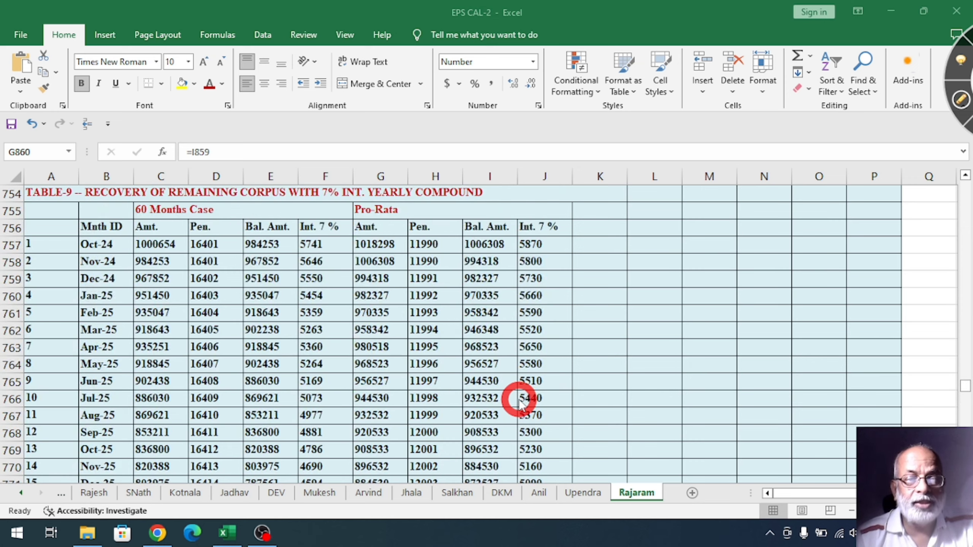
scroll(518, 400, up, 3)
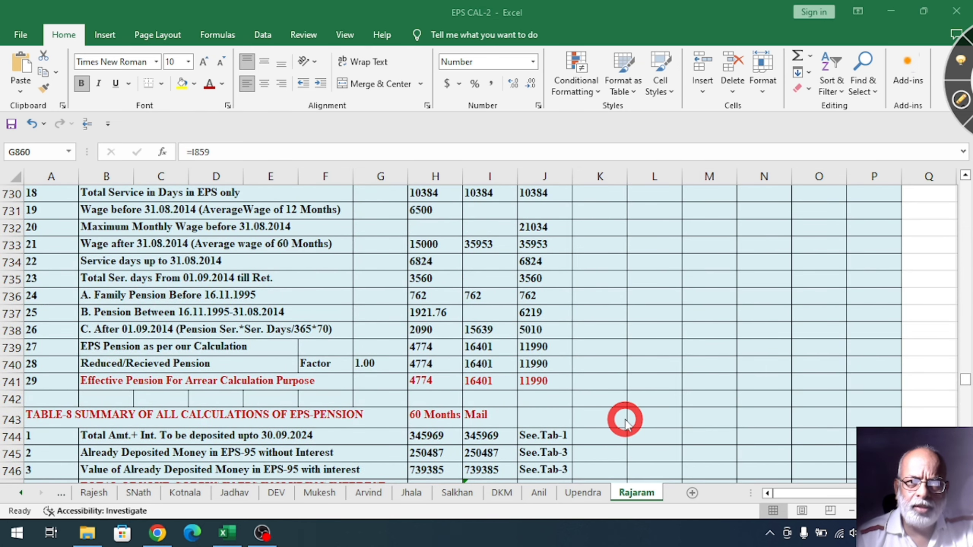
scroll(626, 423, up, 5)
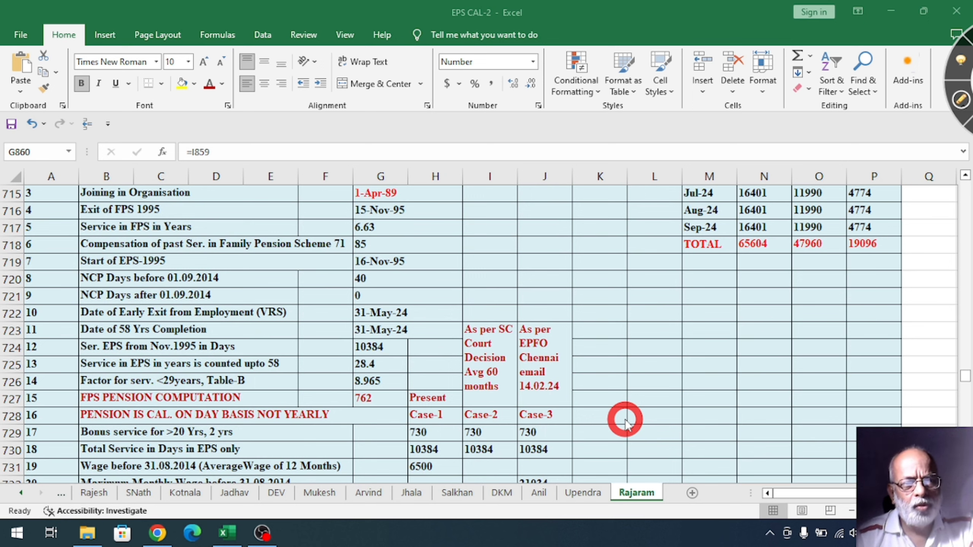
scroll(623, 425, down, 10)
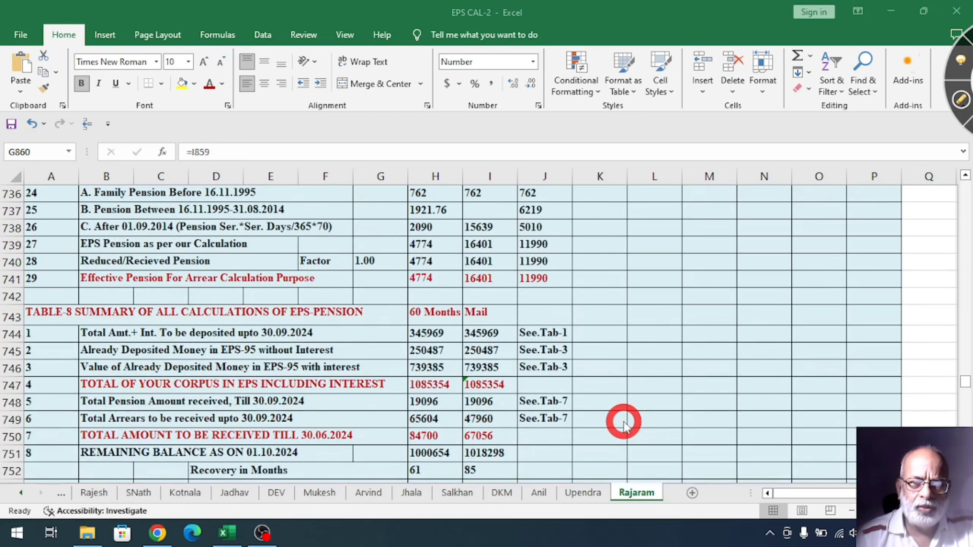